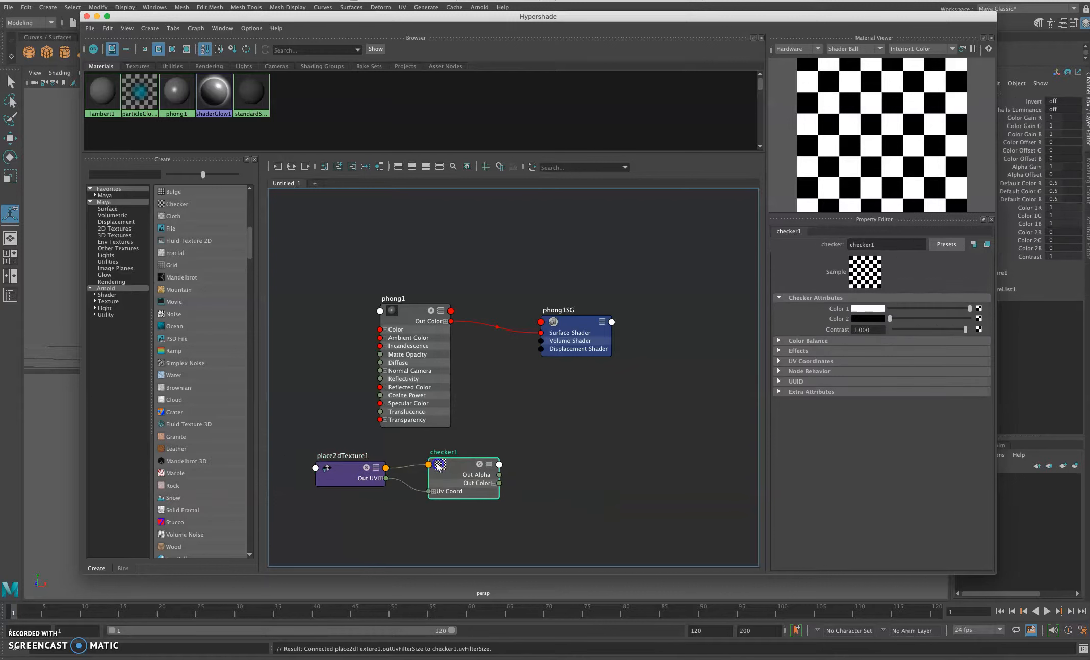
# - Rearrange the node graph so phong1 and its shading group sit downstream beside the checker1 node
pyautogui.moveTo(384, 312); pyautogui.dragTo(391, 317)
pyautogui.moveTo(447, 345); pyautogui.dragTo(558, 412)
pyautogui.moveTo(568, 327); pyautogui.dragTo(653, 390)
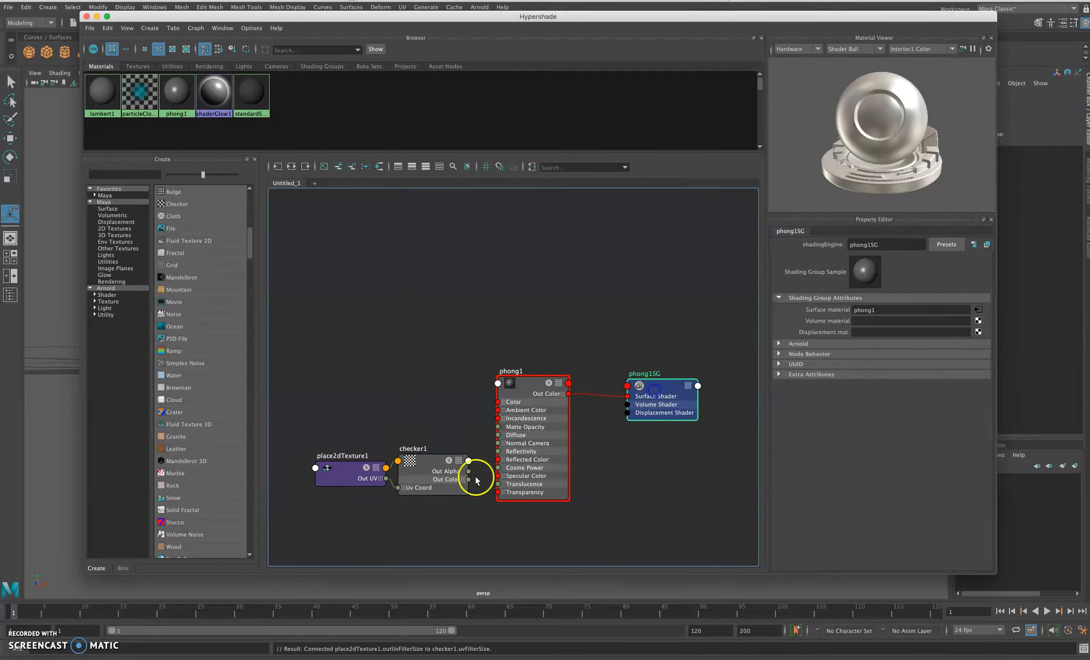
# - Connect the checker1 texture to the Color attribute of the phong1 material
pyautogui.doubleClick(411, 461)
pyautogui.moveTo(461, 421); pyautogui.dragTo(507, 387, button='middle')
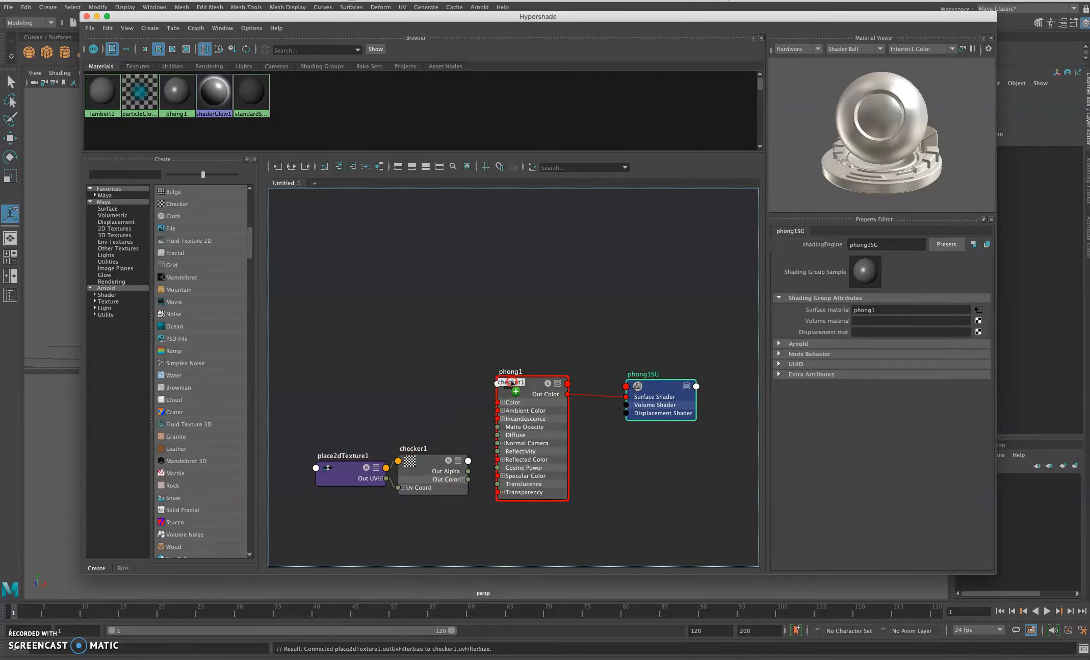
pyautogui.moveTo(512, 383); pyautogui.dragTo(512, 383, button='middle')
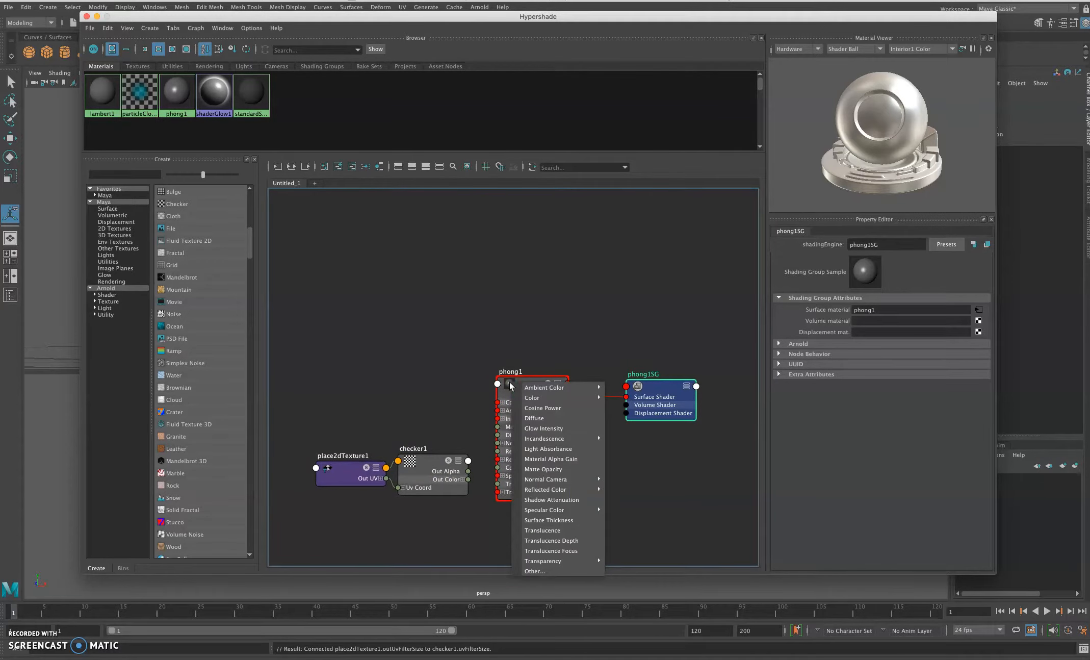
pyautogui.moveTo(518, 387)
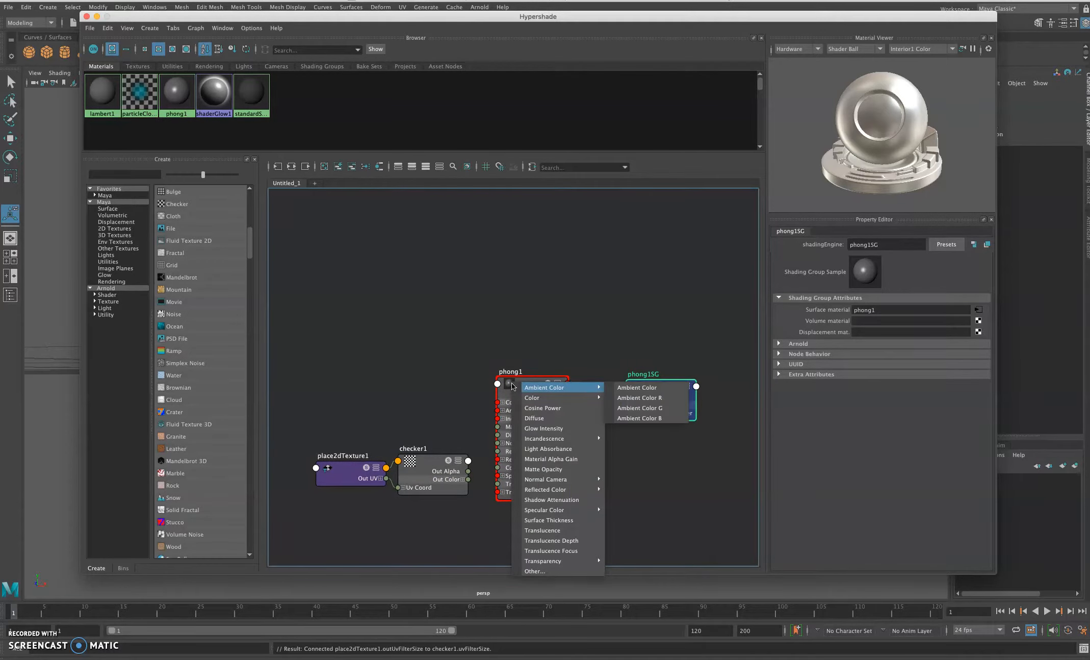
pyautogui.moveTo(561, 397)
pyautogui.click(622, 398)
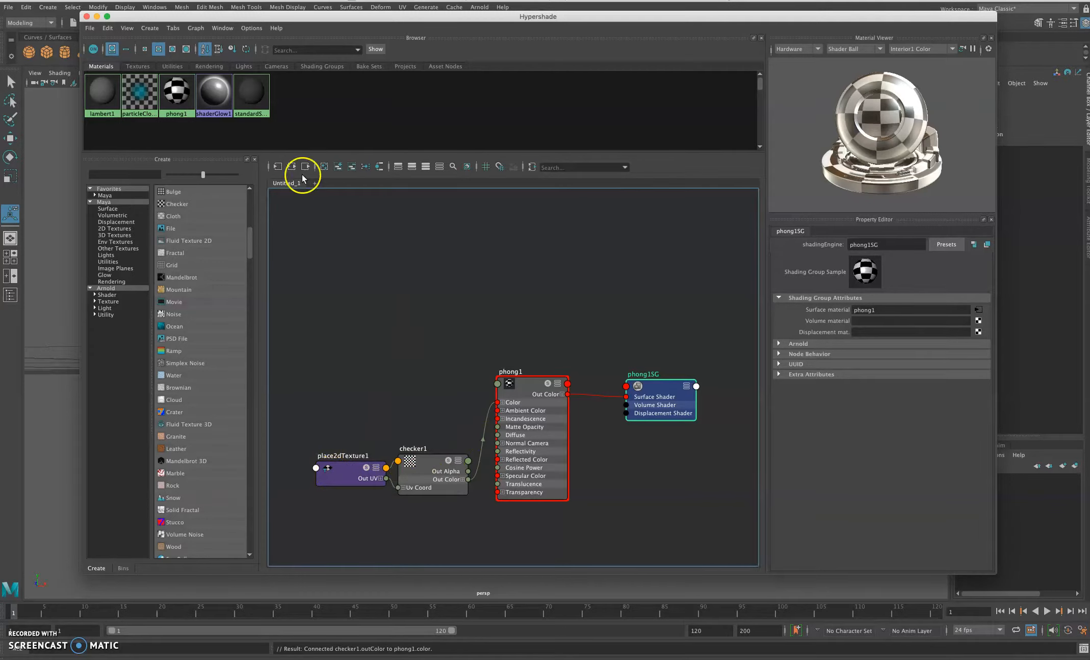
# - Move the Hypershade window off the model and assign the phong1 material to the head mesh
pyautogui.moveTo(186, 19); pyautogui.dragTo(560, 39)
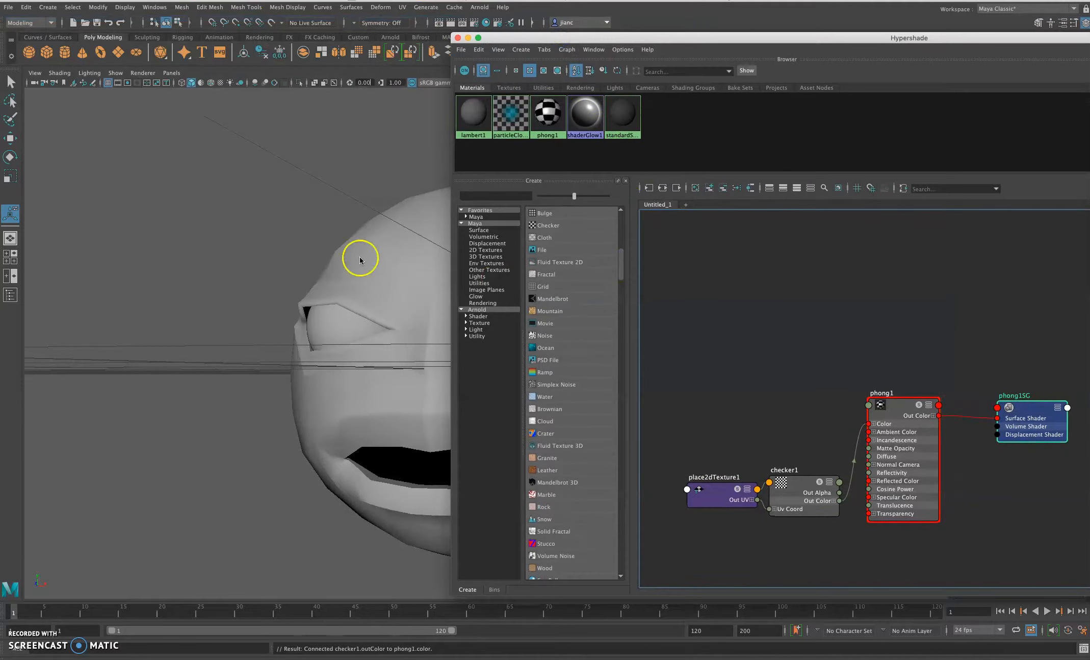
pyautogui.click(384, 249)
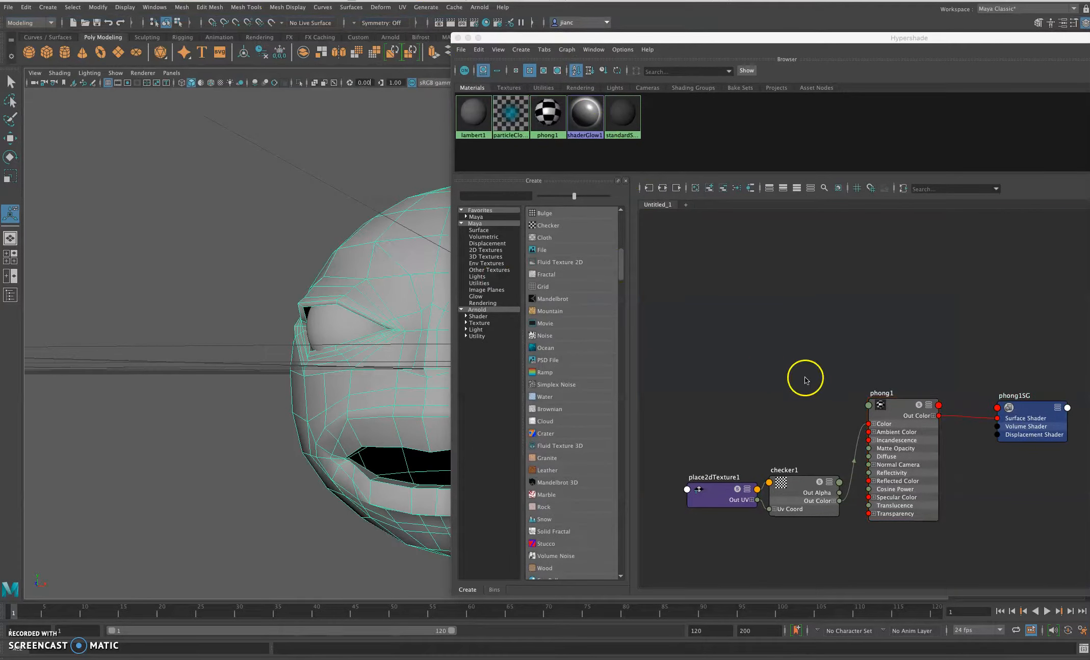
pyautogui.rightClick(882, 405)
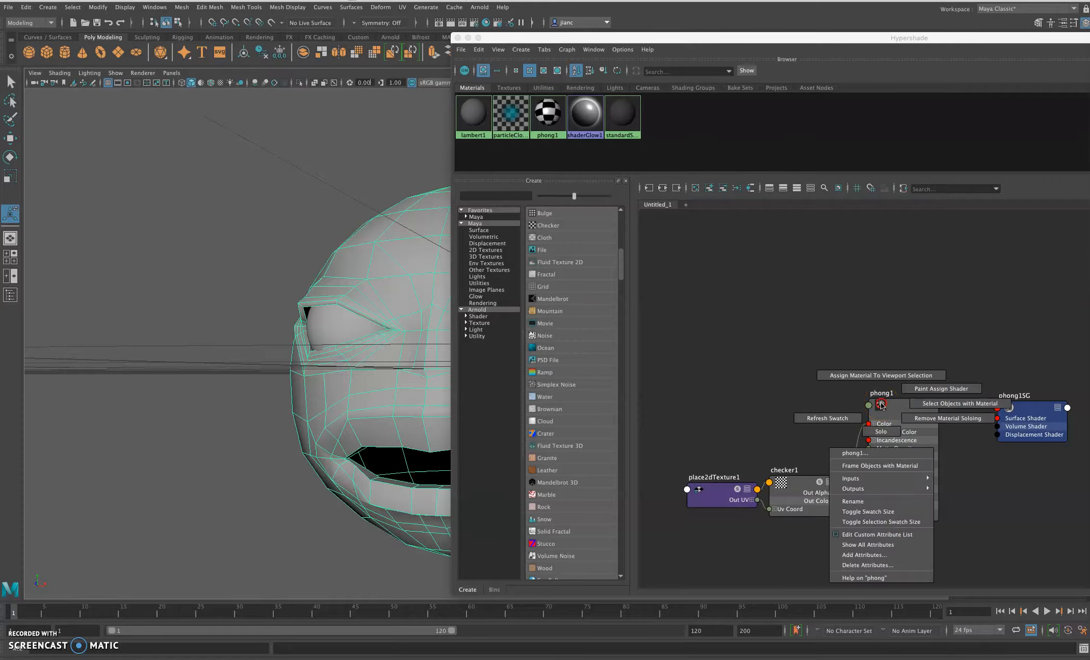
pyautogui.click(861, 376)
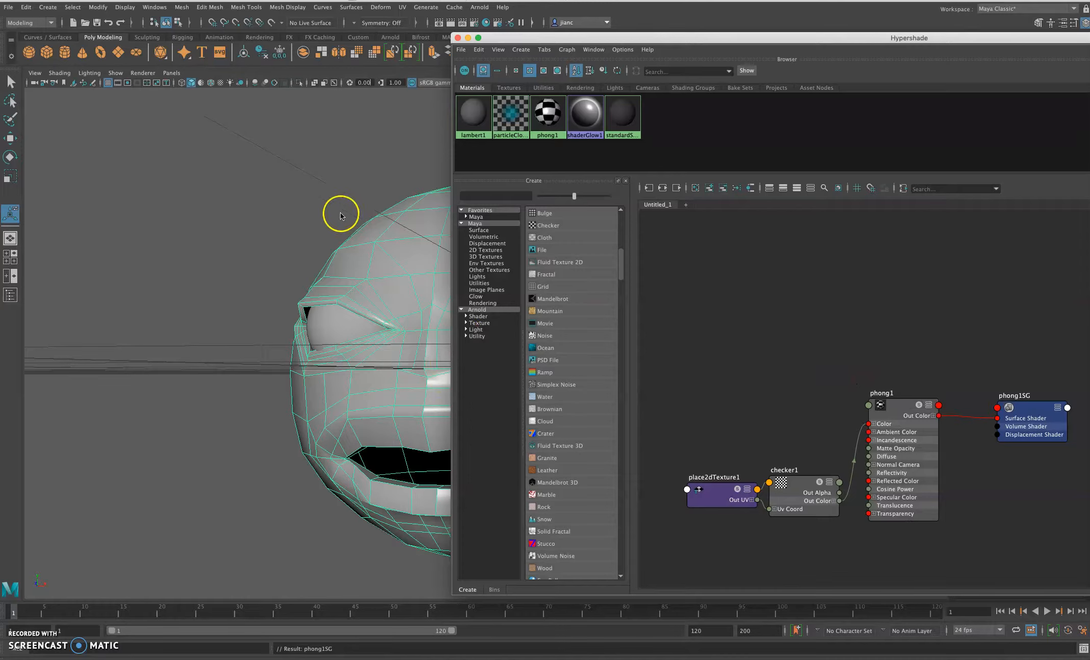
# - Turn on Hardware Texturing in the perspective view so the head displays its checker texture
pyautogui.keyDown('alt'); pyautogui.moveTo(330, 219); pyautogui.dragTo(214, 208); pyautogui.keyUp('alt')
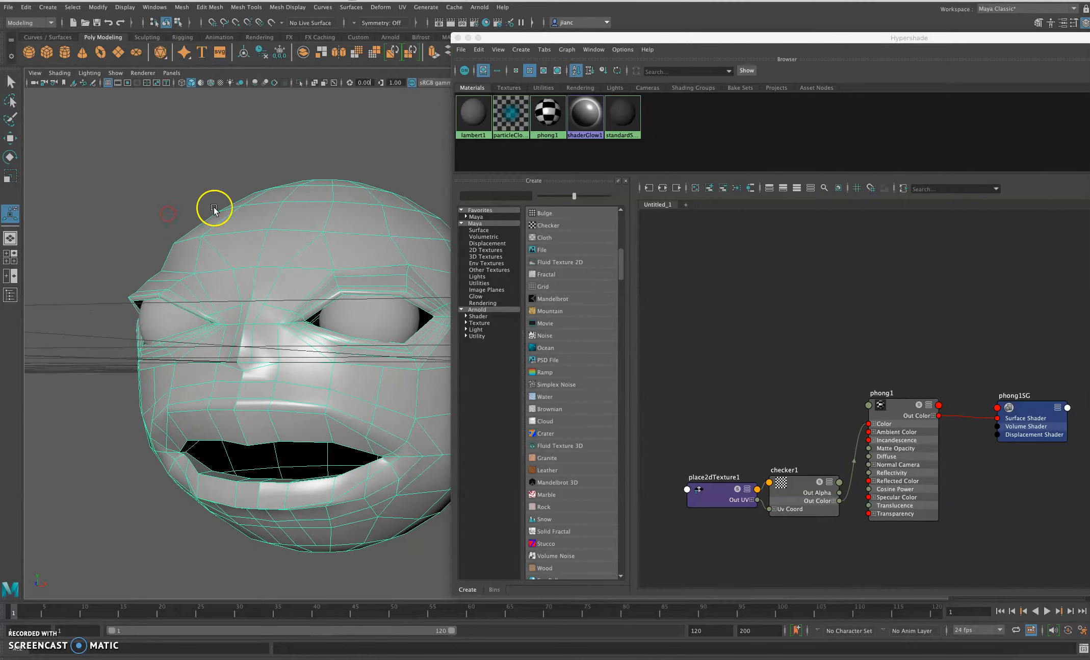
pyautogui.click(54, 75)
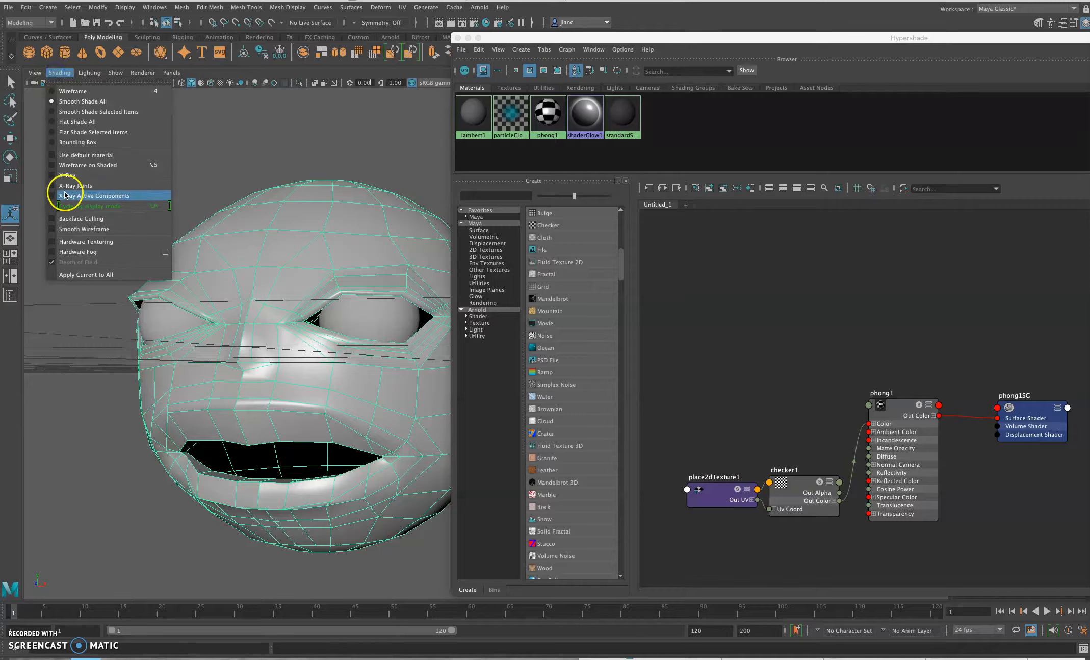
pyautogui.click(64, 245)
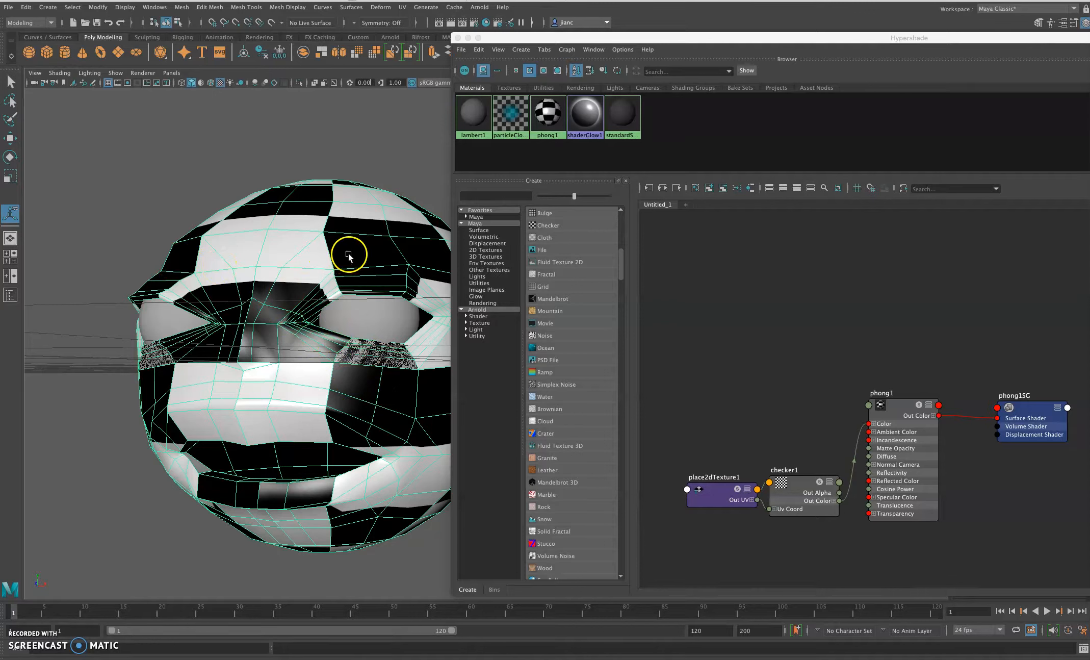
# - Set Repeat UV of the place2dTexture1 node to 14 by 14
pyautogui.click(715, 492)
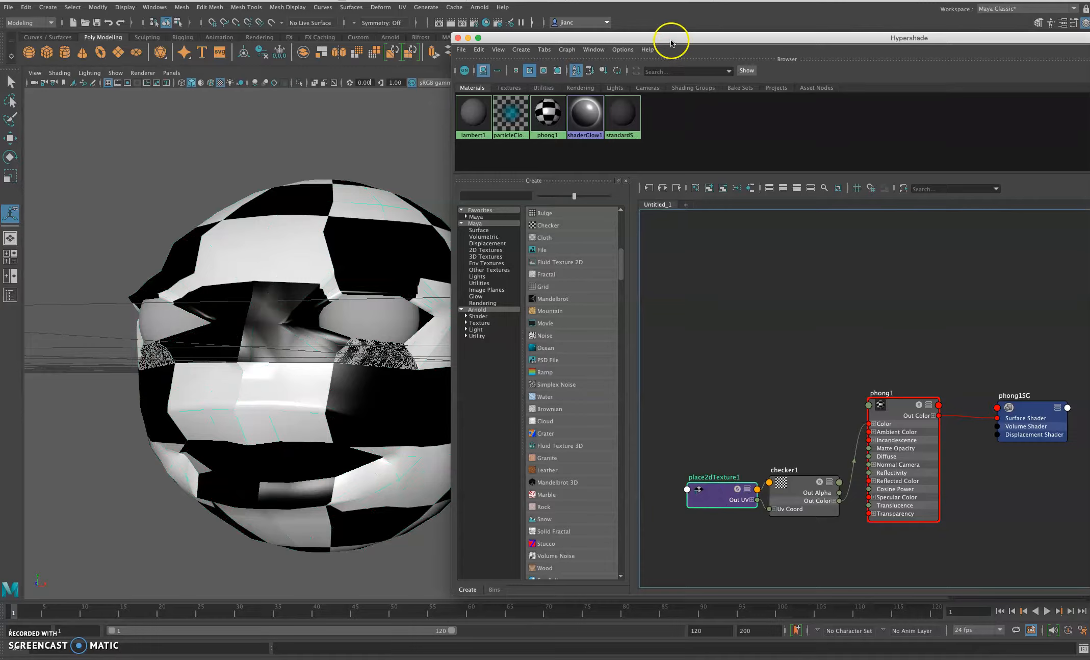
pyautogui.moveTo(671, 37); pyautogui.dragTo(341, 40)
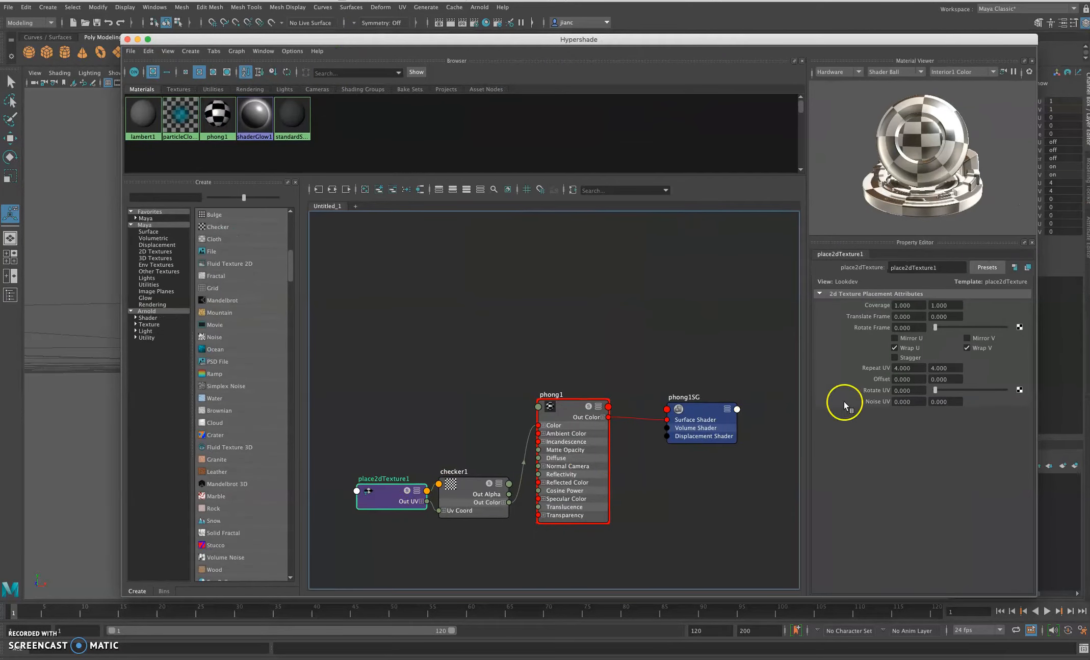
pyautogui.click(895, 368)
pyautogui.write('1')
pyautogui.click(932, 369)
pyautogui.write('1')
pyautogui.press('Return')
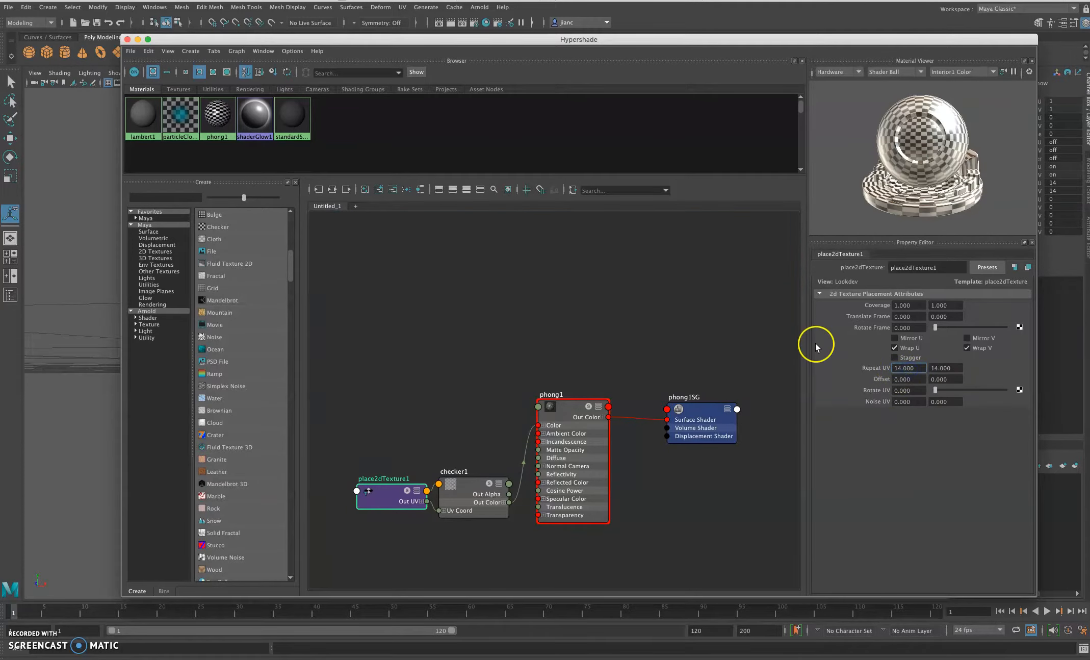
# - Move the Hypershade window out of the way and apply a Spherical UV projection to the head mesh
pyautogui.moveTo(359, 40); pyautogui.dragTo(855, 136)
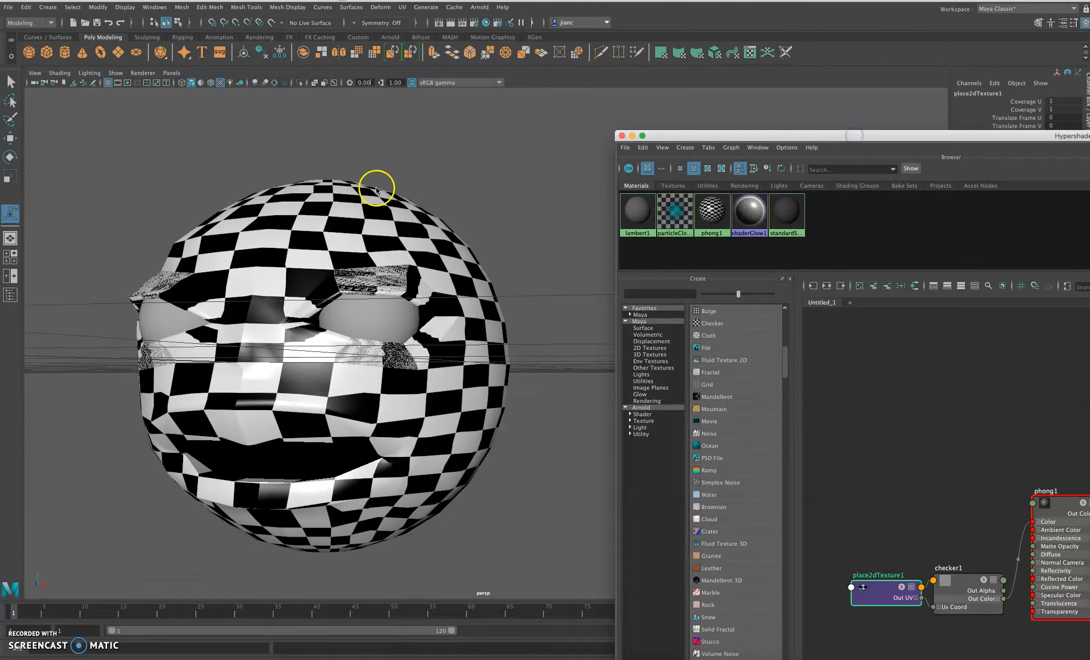
pyautogui.keyDown('alt'); pyautogui.moveTo(368, 246); pyautogui.dragTo(469, 280); pyautogui.keyUp('alt')
pyautogui.moveTo(360, 306)
pyautogui.keyDown('alt'); pyautogui.mouseDown()
pyautogui.moveTo(348, 304)
pyautogui.moveTo(375, 303)
pyautogui.mouseUp(); pyautogui.keyUp('alt')
pyautogui.keyDown('alt'); pyautogui.moveTo(383, 274); pyautogui.dragTo(368, 281, button='middle'); pyautogui.keyUp('alt')
pyautogui.keyDown('alt'); pyautogui.moveTo(368, 282); pyautogui.dragTo(365, 293); pyautogui.keyUp('alt')
pyautogui.click(358, 248)
pyautogui.moveTo(659, 136); pyautogui.dragTo(1079, 253)
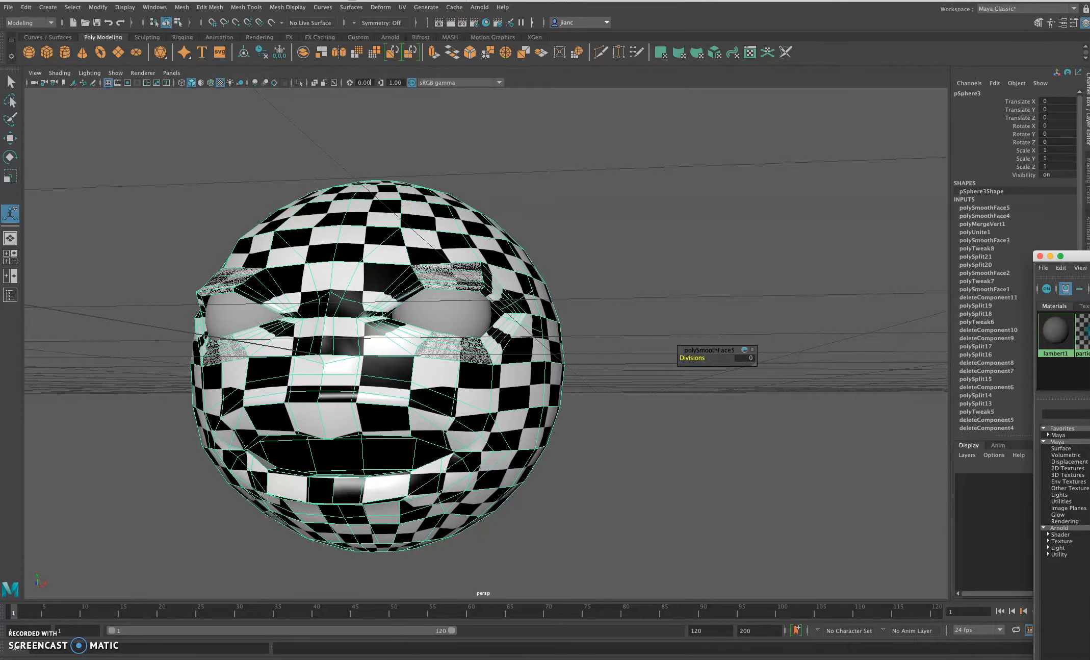
pyautogui.click(402, 7)
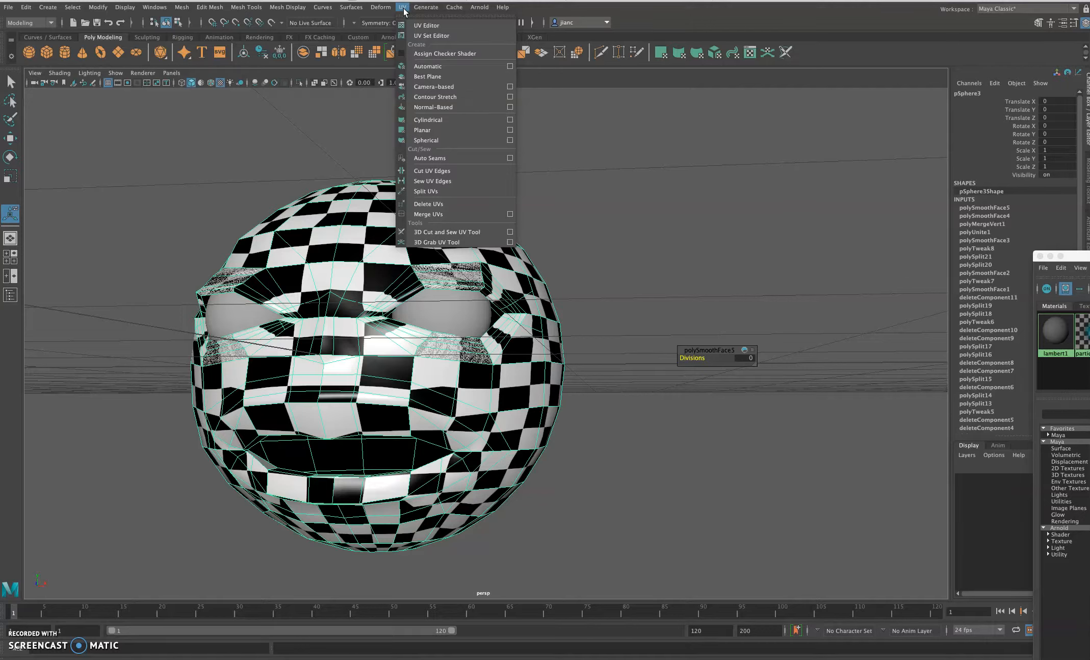
pyautogui.click(426, 140)
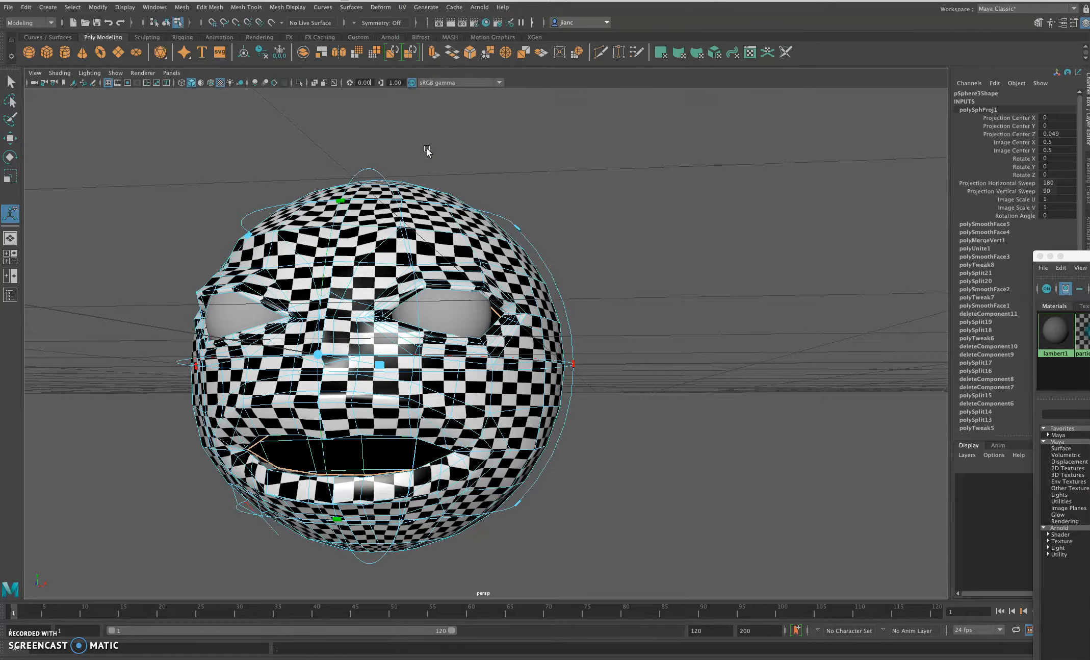
# - Open the UV Editor and place its window beside the front view of the head
pyautogui.keyDown('alt'); pyautogui.moveTo(417, 184); pyautogui.dragTo(438, 191); pyautogui.keyUp('alt')
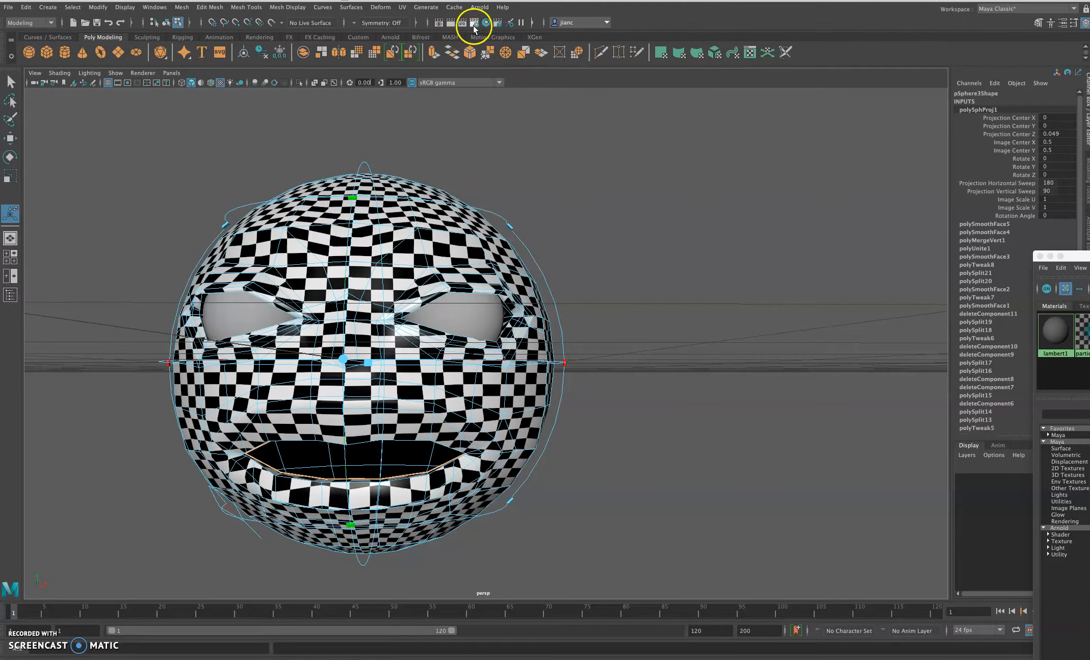
pyautogui.click(402, 7)
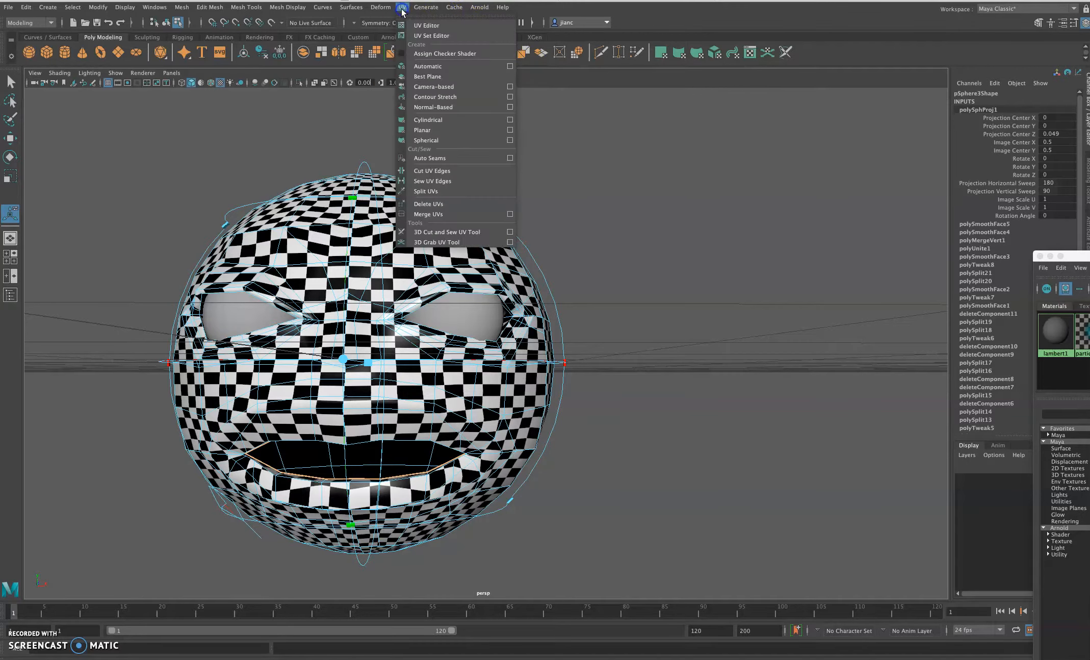
pyautogui.click(421, 27)
pyautogui.moveTo(662, 129); pyautogui.dragTo(593, 83)
# - Move the head's UV shell clear of the checker tile and scale it down vertically to even out the checker squares
pyautogui.keyDown('alt'); pyautogui.moveTo(820, 323); pyautogui.dragTo(861, 340, button='right'); pyautogui.keyUp('alt')
pyautogui.keyDown('alt'); pyautogui.moveTo(859, 340); pyautogui.dragTo(763, 415, button='middle'); pyautogui.keyUp('alt')
pyautogui.keyDown('alt'); pyautogui.moveTo(832, 411); pyautogui.dragTo(602, 390, button='right'); pyautogui.keyUp('alt')
pyautogui.keyDown('alt'); pyautogui.moveTo(893, 377); pyautogui.dragTo(609, 353, button='right'); pyautogui.keyUp('alt')
pyautogui.keyDown('alt'); pyautogui.moveTo(811, 356); pyautogui.dragTo(666, 343, button='right'); pyautogui.keyUp('alt')
pyautogui.keyDown('alt'); pyautogui.moveTo(824, 331); pyautogui.dragTo(706, 322, button='middle'); pyautogui.keyUp('alt')
pyautogui.moveTo(706, 325); pyautogui.dragTo(826, 375, button='right')
pyautogui.keyDown('alt'); pyautogui.moveTo(730, 357); pyautogui.dragTo(946, 394, button='right'); pyautogui.keyUp('alt')
pyautogui.keyDown('alt'); pyautogui.moveTo(946, 397); pyautogui.dragTo(714, 327, button='middle'); pyautogui.keyUp('alt')
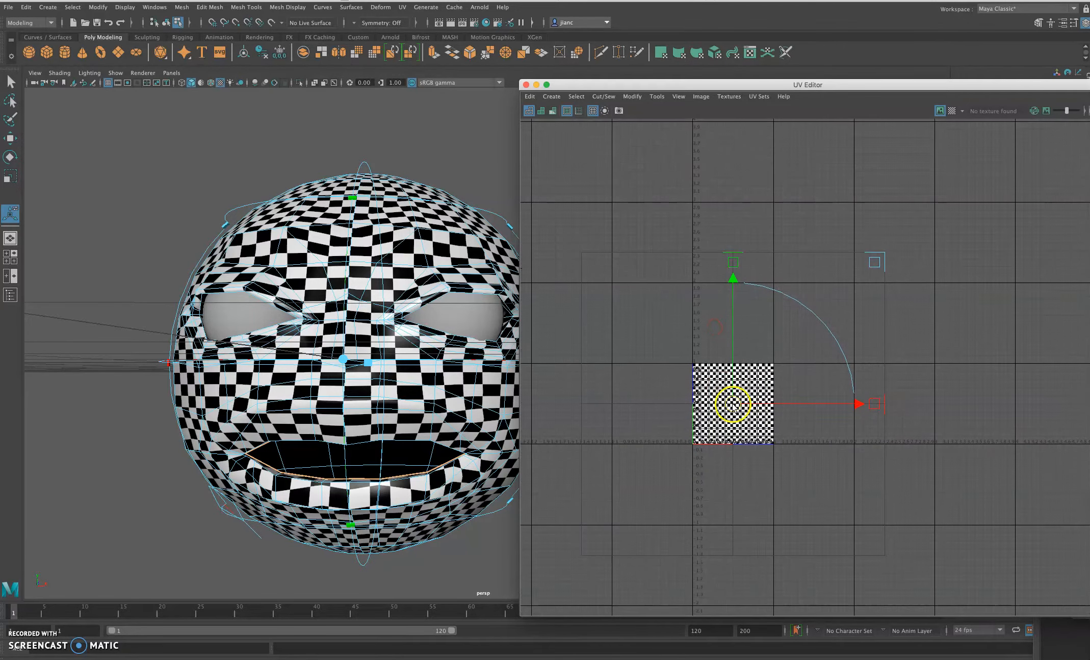
pyautogui.moveTo(765, 388); pyautogui.dragTo(858, 373)
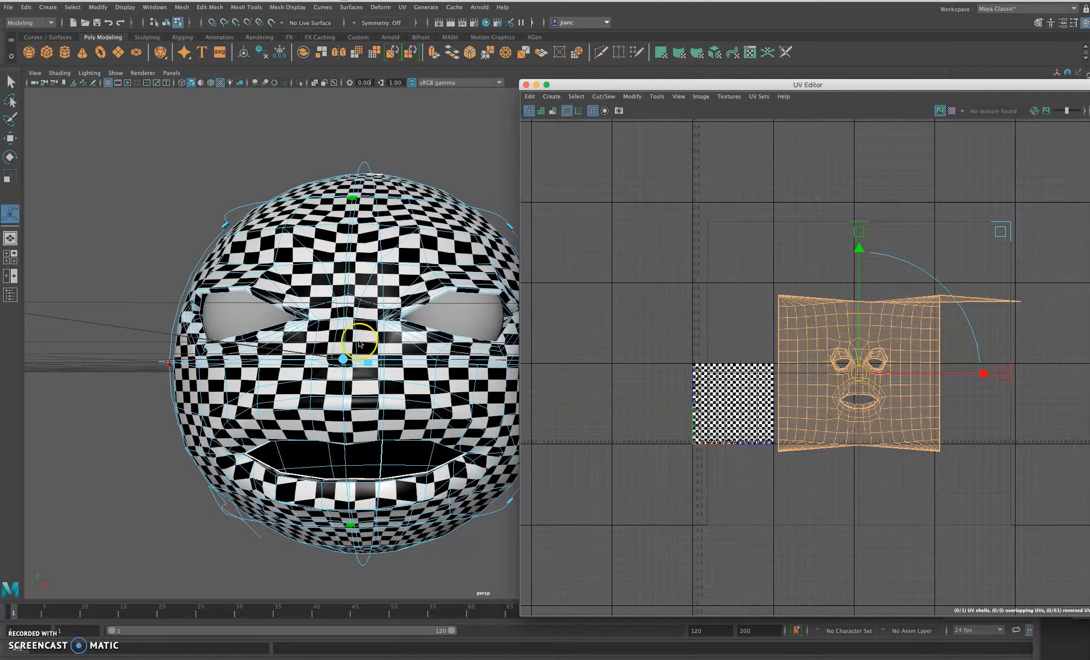
pyautogui.moveTo(859, 232); pyautogui.dragTo(852, 270)
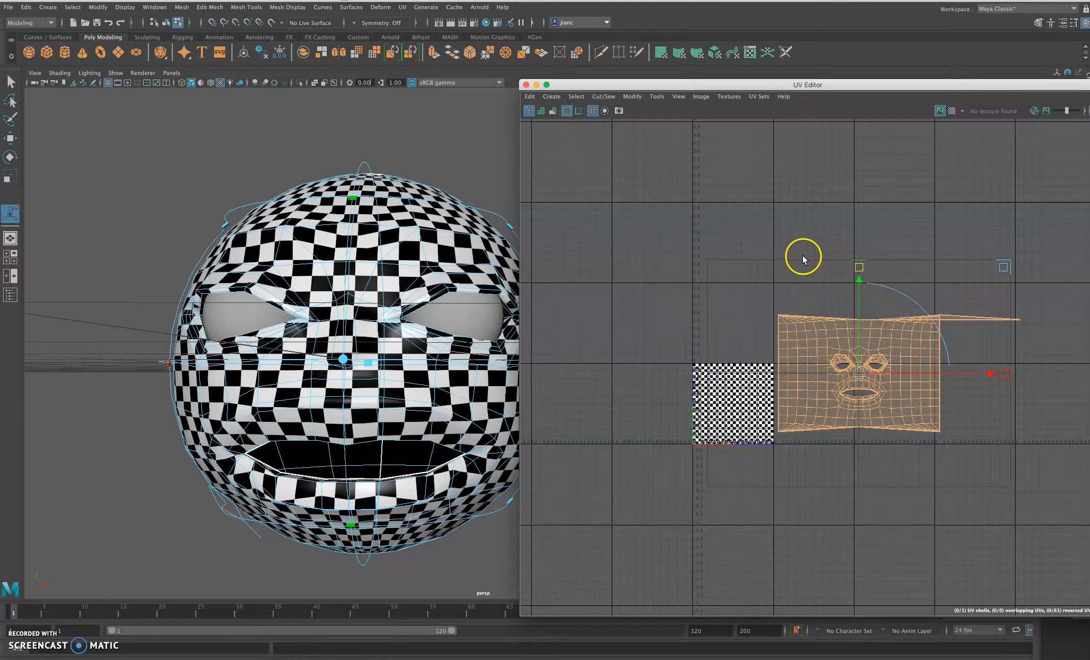
pyautogui.moveTo(858, 267); pyautogui.dragTo(858, 283)
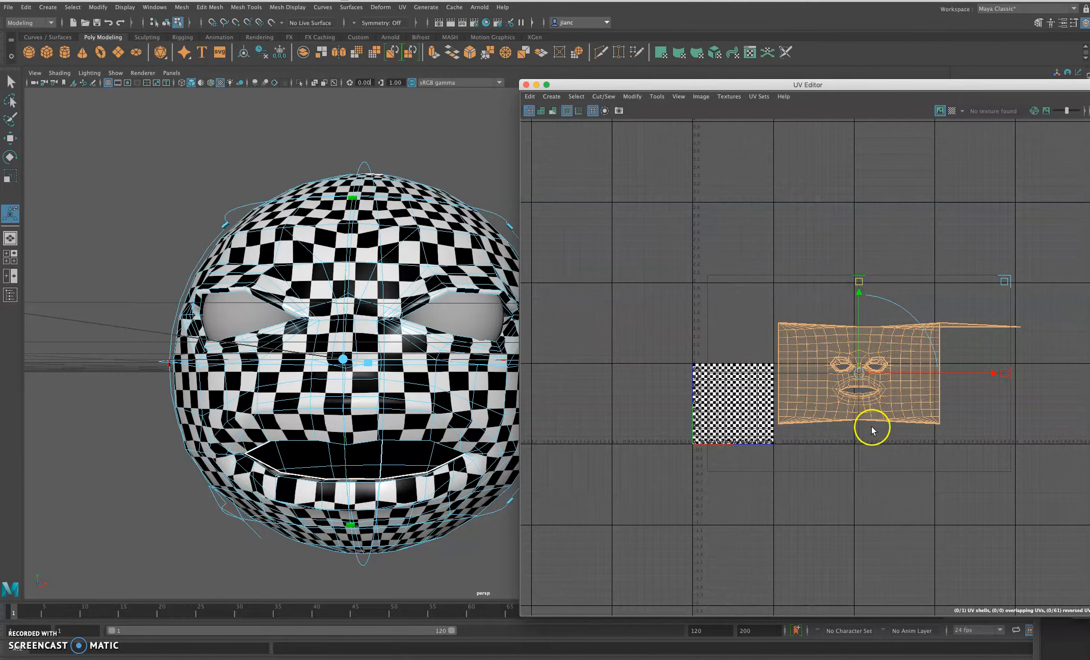
# - Frame the face area of the UV shell closely and switch it to UV component selection
pyautogui.scroll(2, 855, 439)
pyautogui.scroll(6, 854, 440)
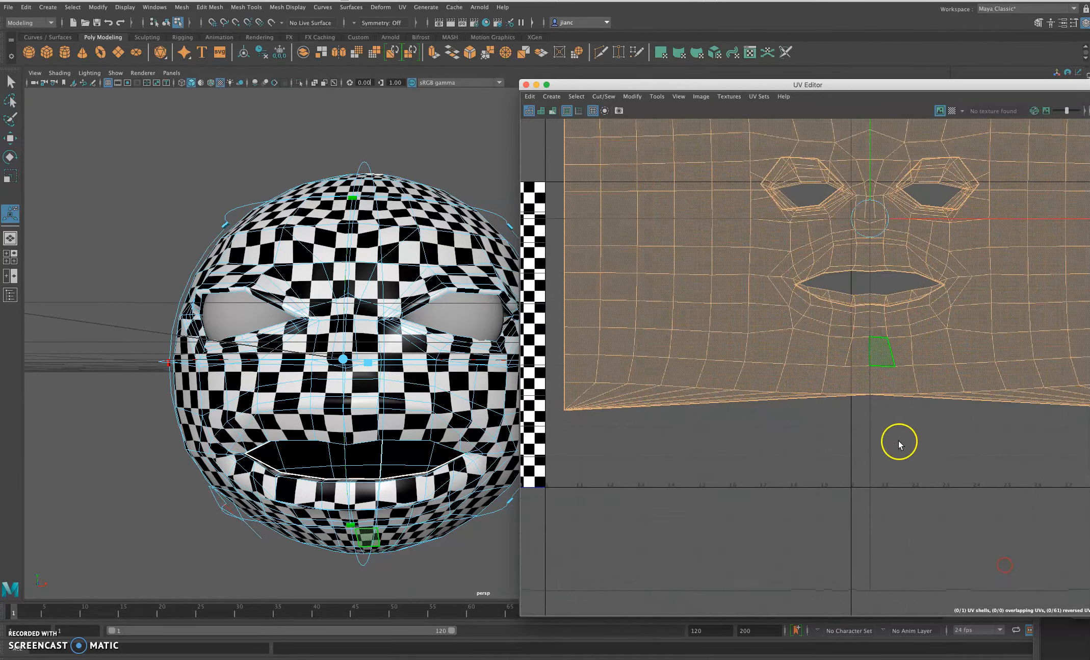
pyautogui.keyDown('alt'); pyautogui.moveTo(947, 563); pyautogui.dragTo(950, 567, button='right'); pyautogui.keyUp('alt')
pyautogui.keyDown('alt'); pyautogui.moveTo(886, 492); pyautogui.dragTo(910, 496, button='middle'); pyautogui.keyUp('alt')
pyautogui.moveTo(909, 496)
pyautogui.keyDown('alt'); pyautogui.mouseDown(button='right')
pyautogui.moveTo(898, 504)
pyautogui.moveTo(906, 514)
pyautogui.moveTo(893, 506)
pyautogui.mouseUp(button='right'); pyautogui.keyUp('alt')
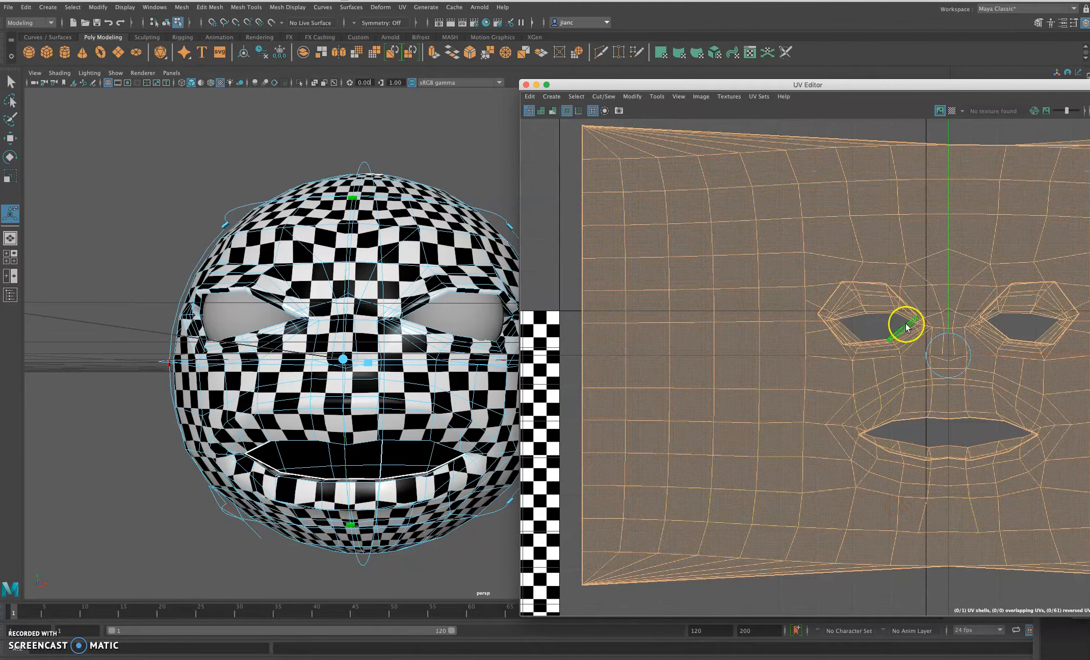
pyautogui.rightClick(944, 449)
pyautogui.moveTo(958, 445); pyautogui.dragTo(957, 441, button='right')
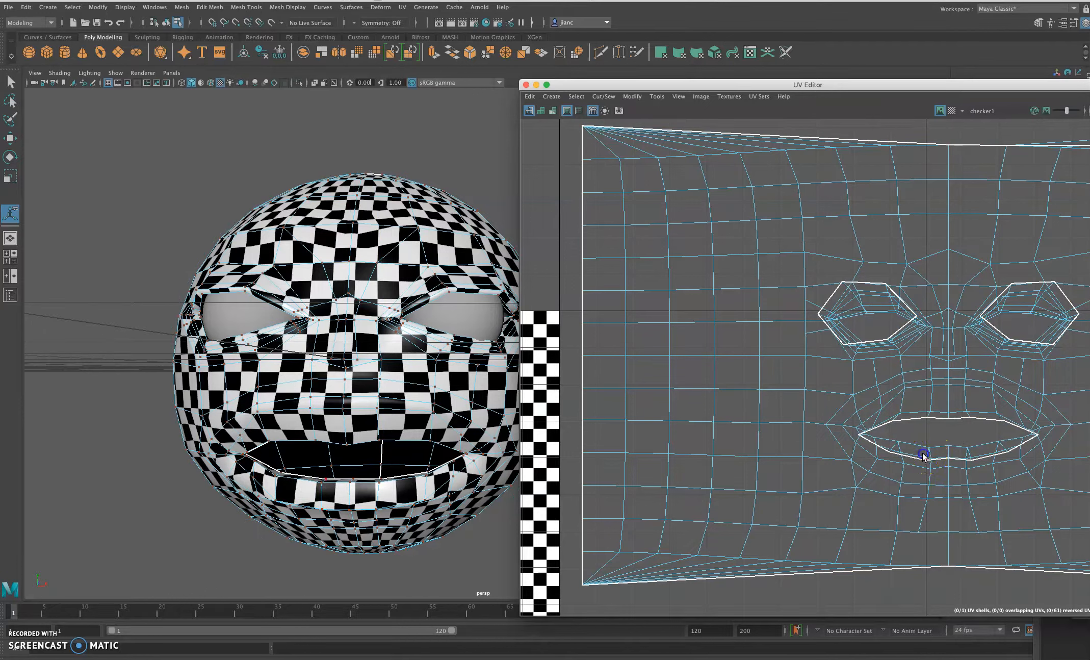
# - Select the points just below the middle of the lower lip and move them slightly down in the UV layout
pyautogui.moveTo(974, 460); pyautogui.dragTo(972, 459)
pyautogui.click(322, 510)
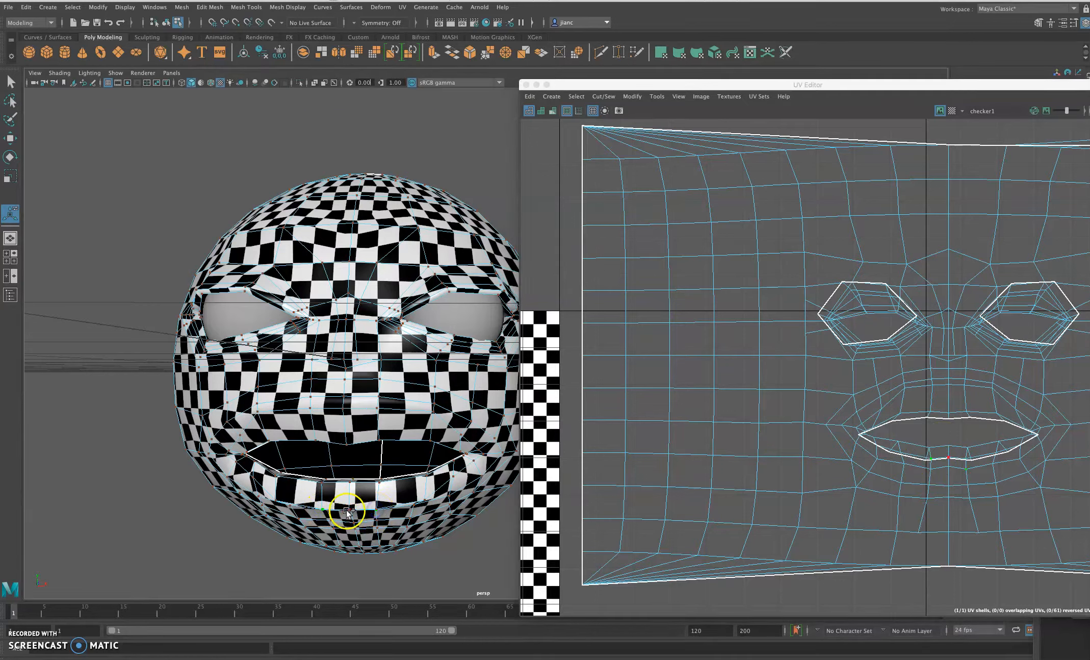
pyautogui.keyDown('shift'); pyautogui.click(349, 510); pyautogui.keyUp('shift')
pyautogui.press('w')
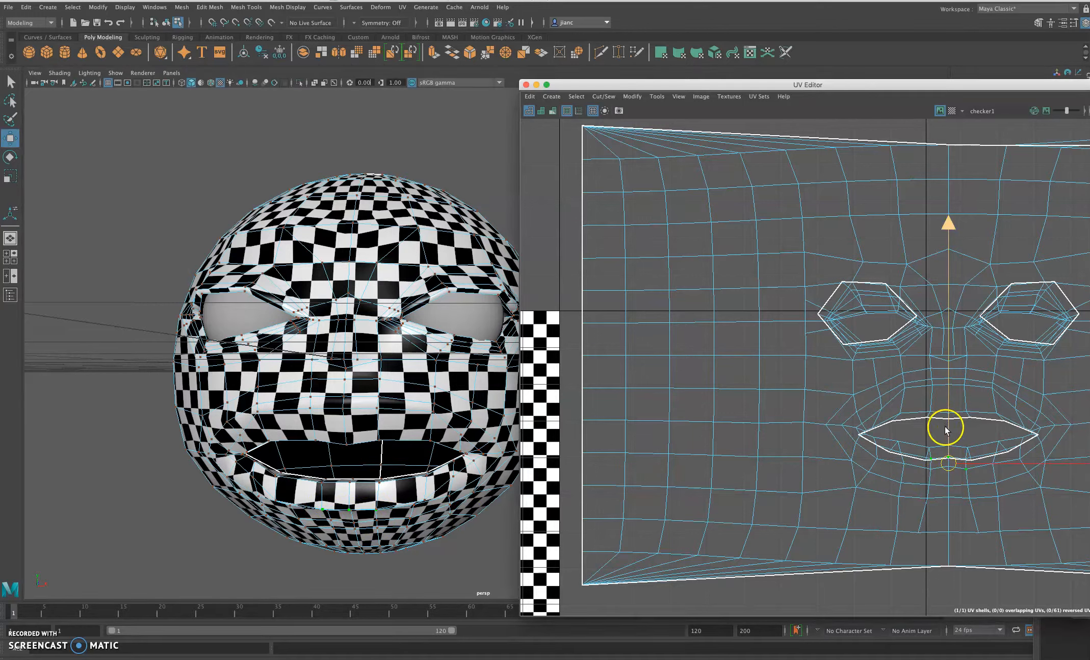
pyautogui.moveTo(949, 427); pyautogui.dragTo(950, 432)
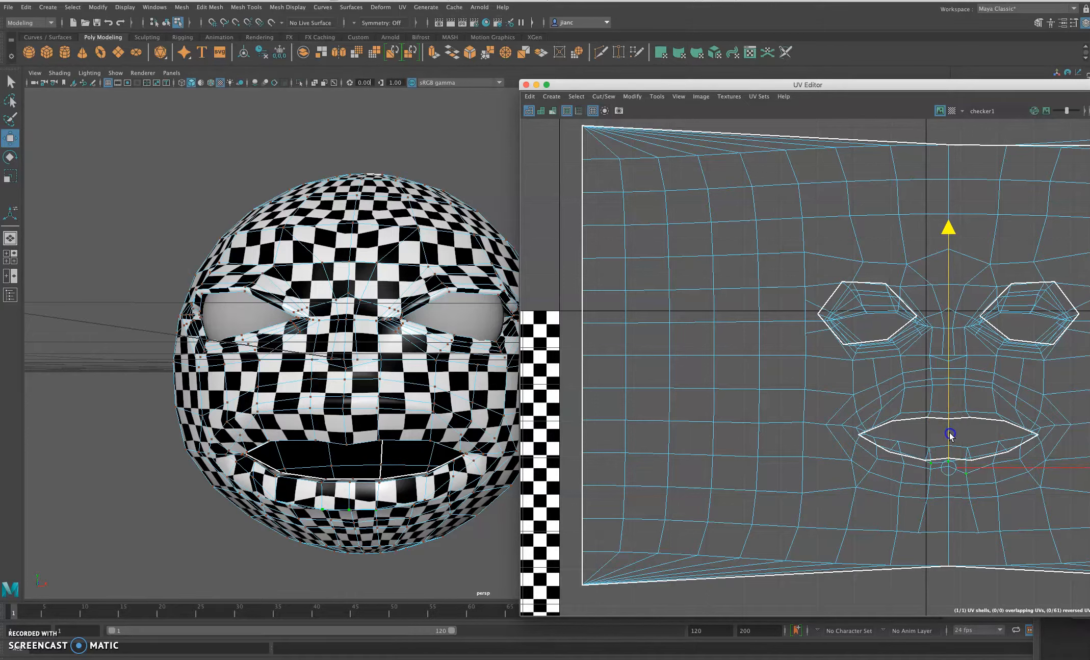
# - Adjust the UV points on and just below the lower lip edge, right of the mouth's centre, to even out the lip
pyautogui.moveTo(971, 460); pyautogui.dragTo(973, 435)
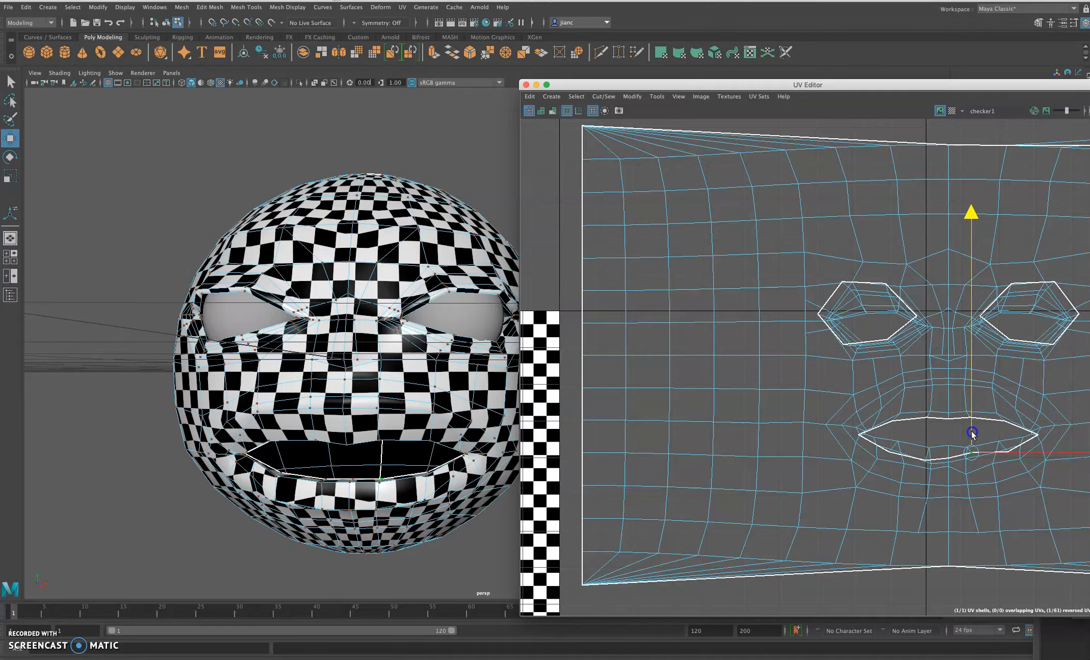
pyautogui.moveTo(966, 459); pyautogui.dragTo(966, 461)
pyautogui.click(967, 472)
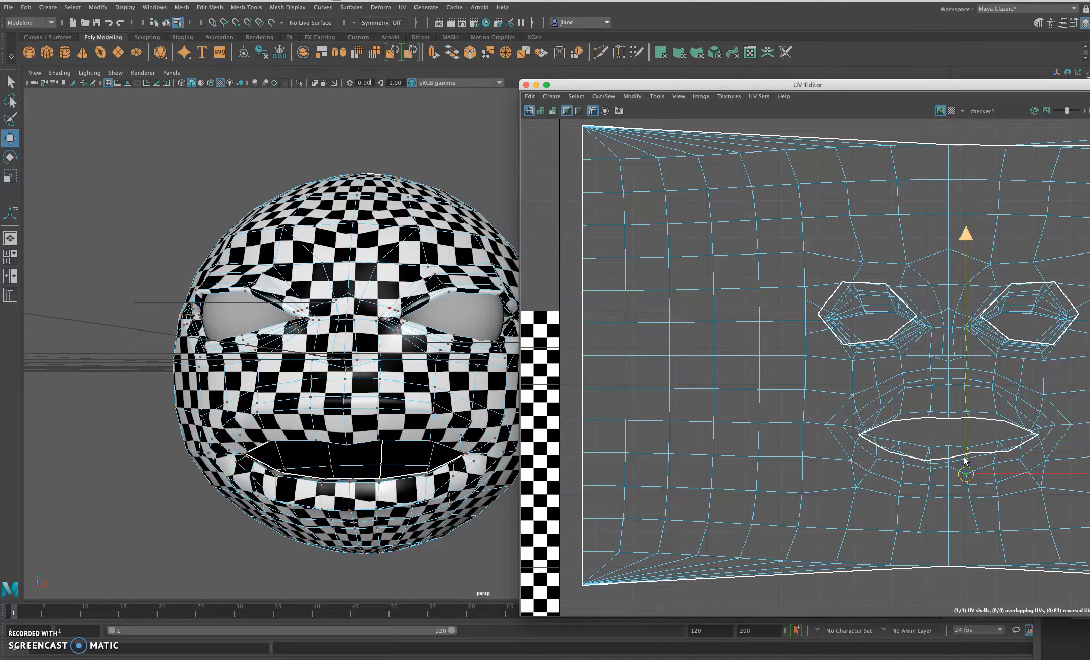
pyautogui.click(972, 457)
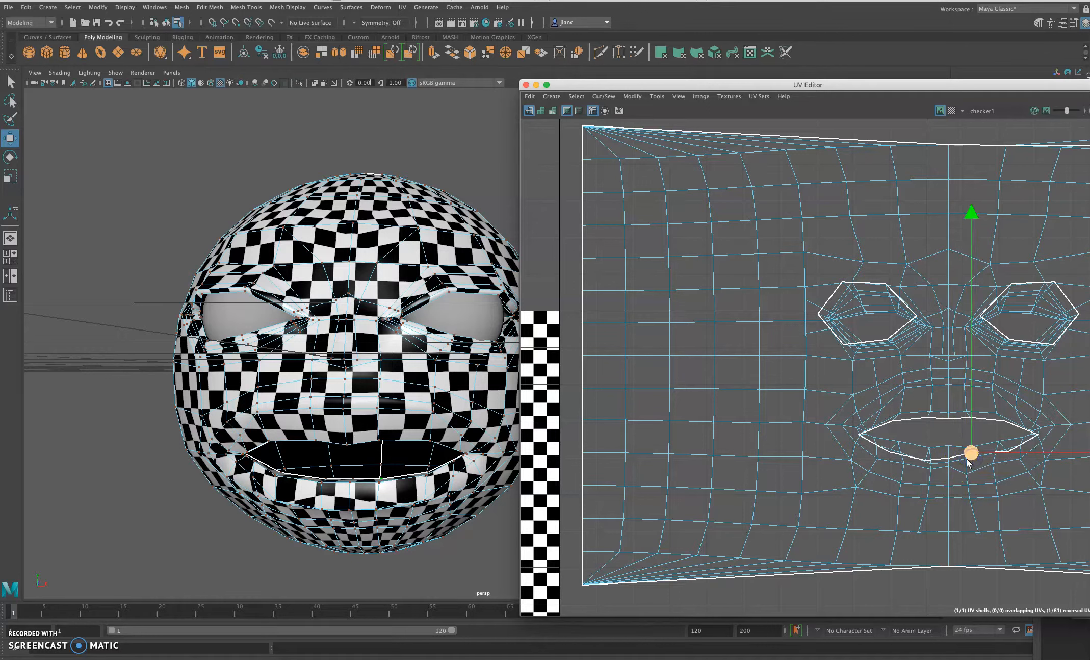
pyautogui.click(929, 457)
pyautogui.click(966, 458)
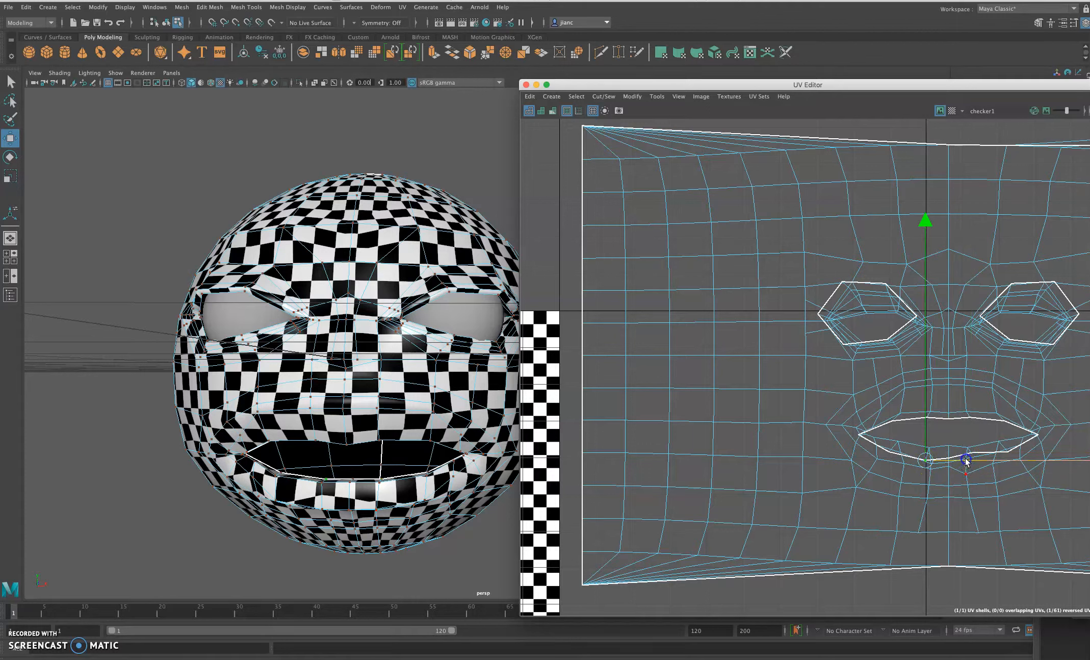
pyautogui.click(968, 458)
pyautogui.moveTo(968, 442); pyautogui.dragTo(968, 444)
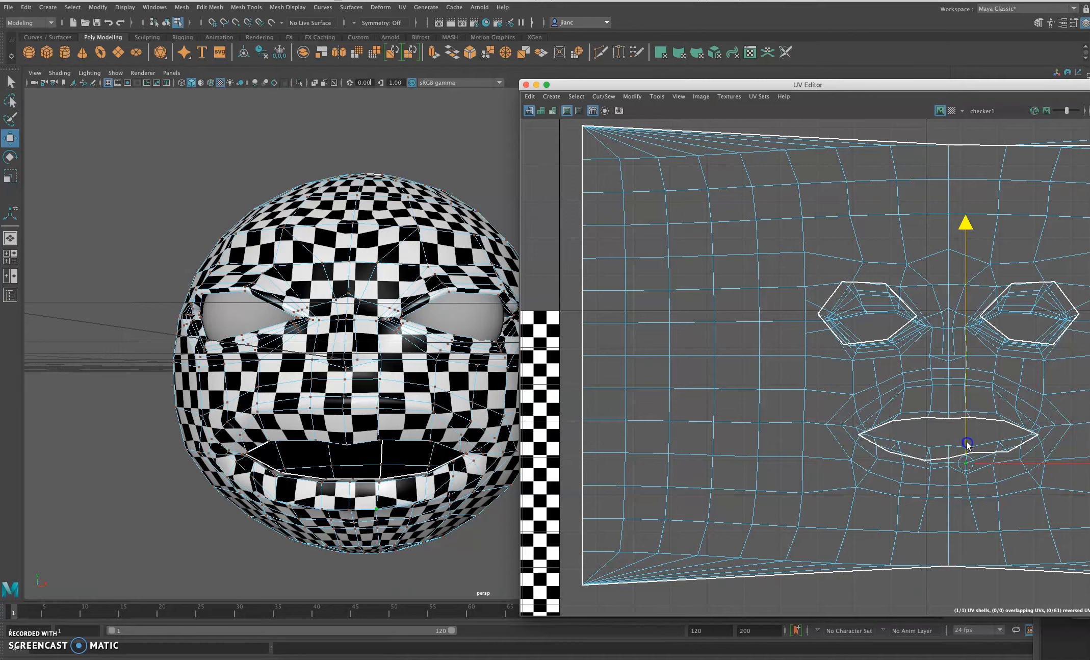
# - Raise the lower lip edge point near the right mouth corner and move the point just inside it down in the UV layout
pyautogui.moveTo(997, 452); pyautogui.dragTo(1008, 452)
pyautogui.click(1008, 452)
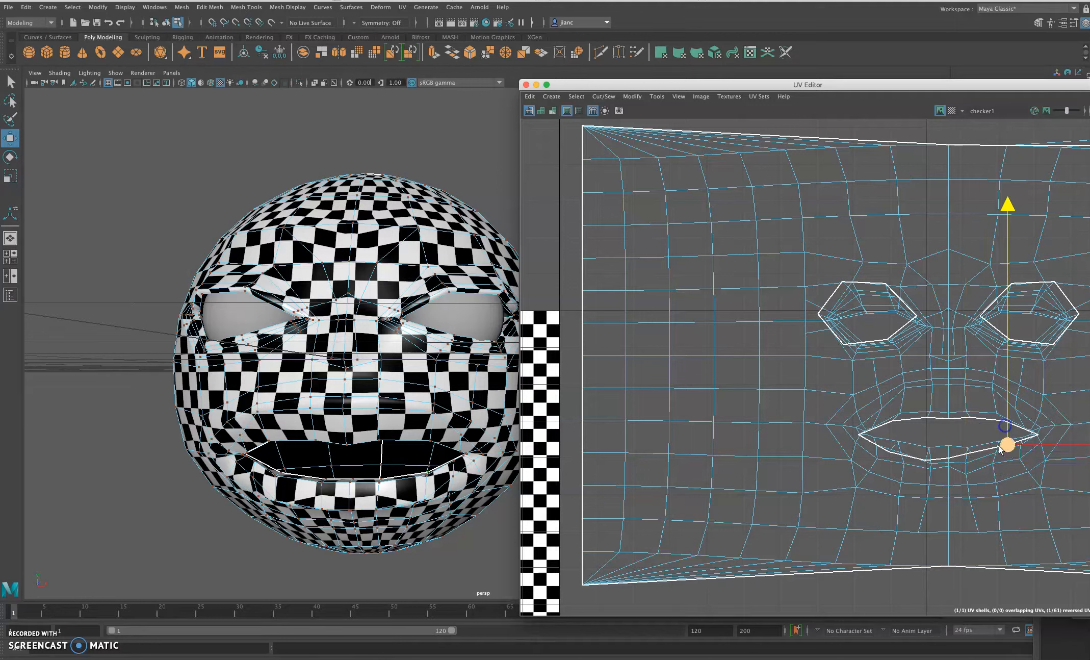
pyautogui.moveTo(1004, 425); pyautogui.dragTo(998, 435)
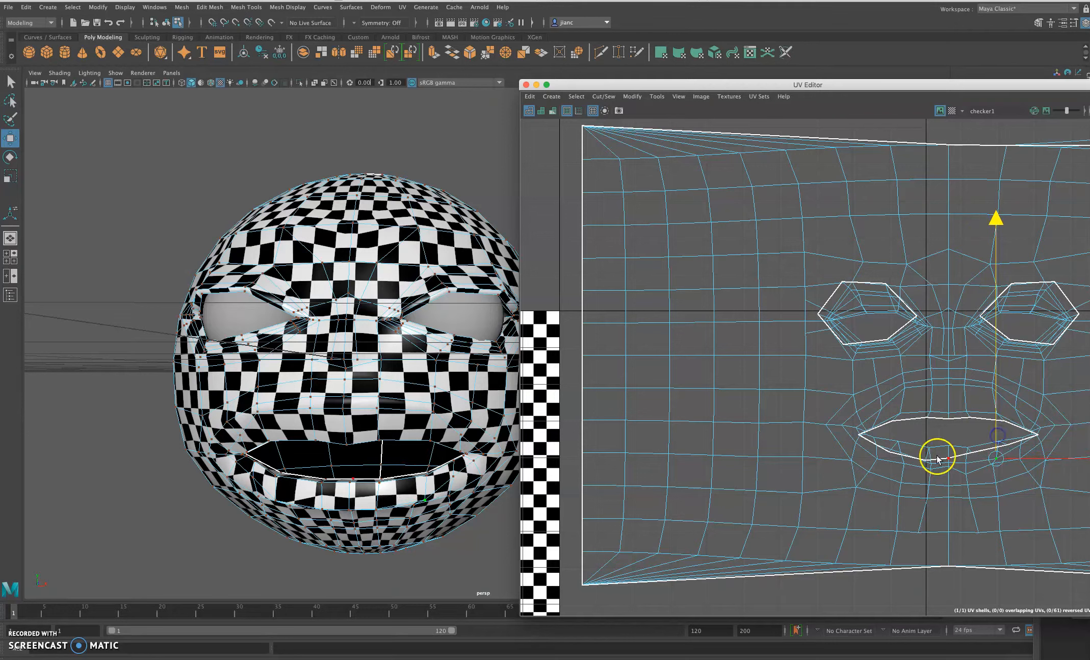
# - Raise the lower lip edge point near the left mouth corner and move the neighbouring point down to match the opposite side
pyautogui.click(889, 452)
pyautogui.moveTo(888, 440); pyautogui.dragTo(889, 434)
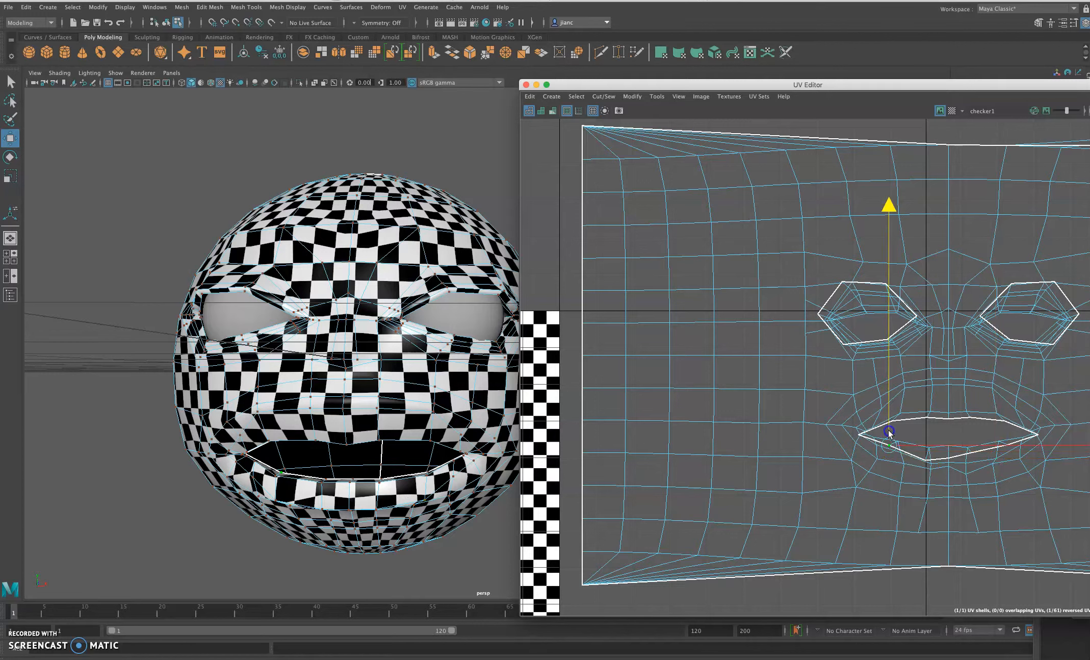
pyautogui.click(900, 455)
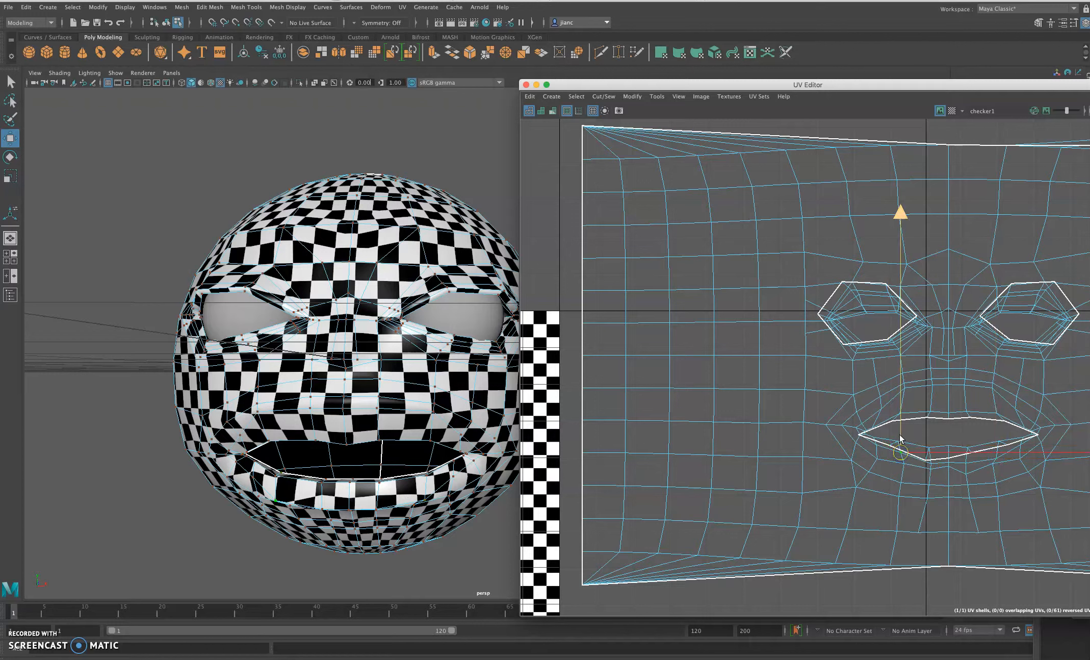
pyautogui.moveTo(899, 440); pyautogui.dragTo(972, 462)
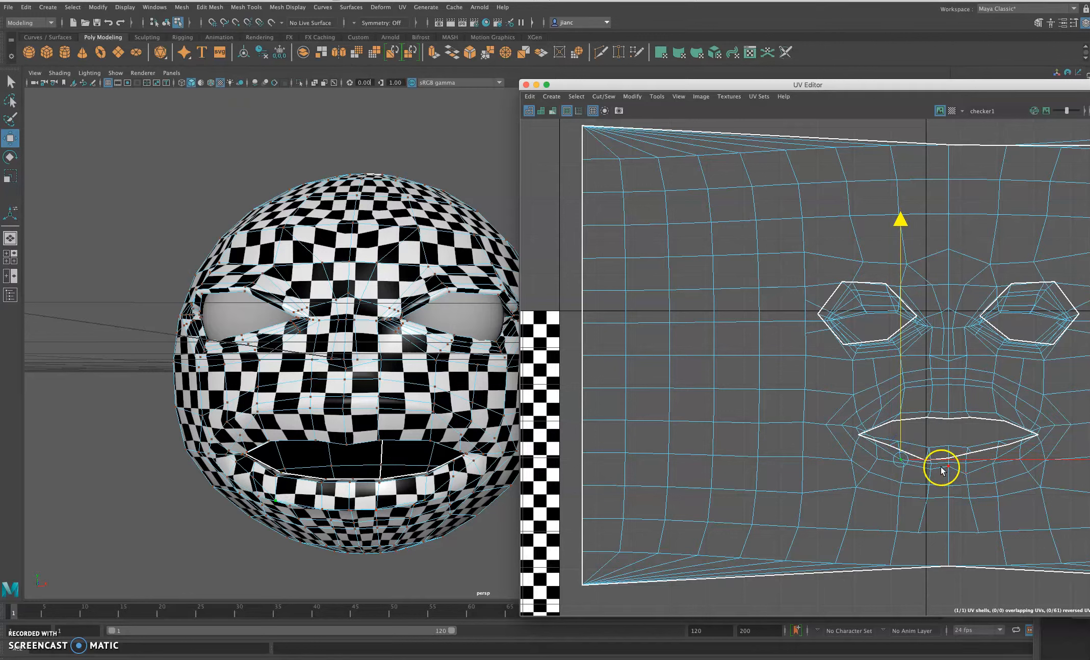
# - Move the UV points in the rows just beneath the lower lip slightly down on both sides to even out the checkers
pyautogui.keyDown('alt'); pyautogui.moveTo(445, 499); pyautogui.dragTo(411, 468); pyautogui.keyUp('alt')
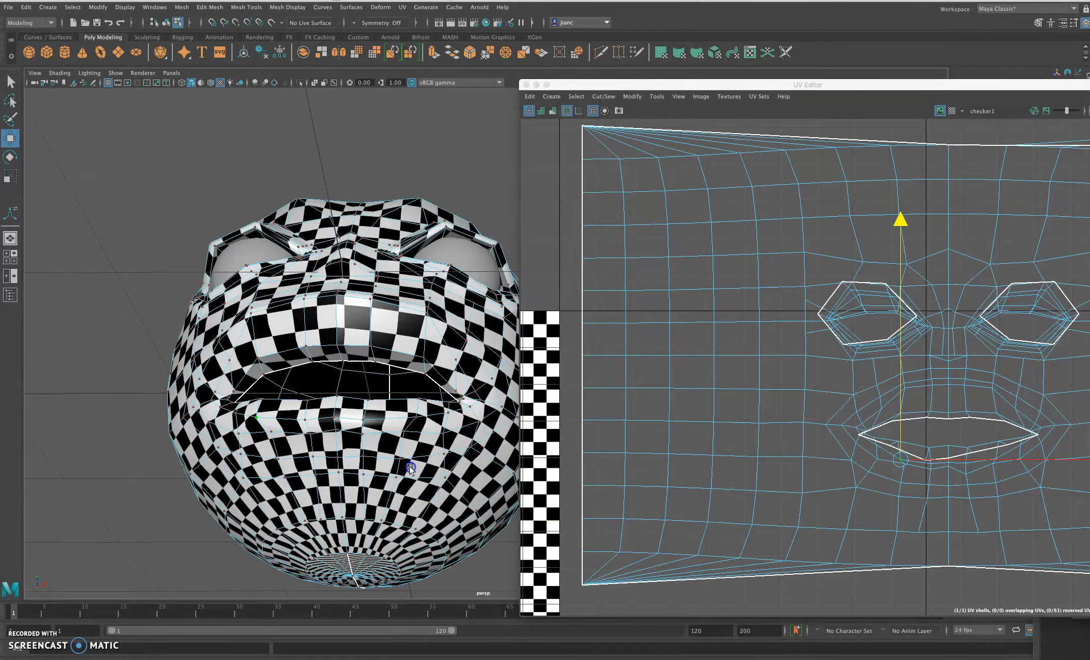
pyautogui.click(963, 476)
pyautogui.click(966, 467)
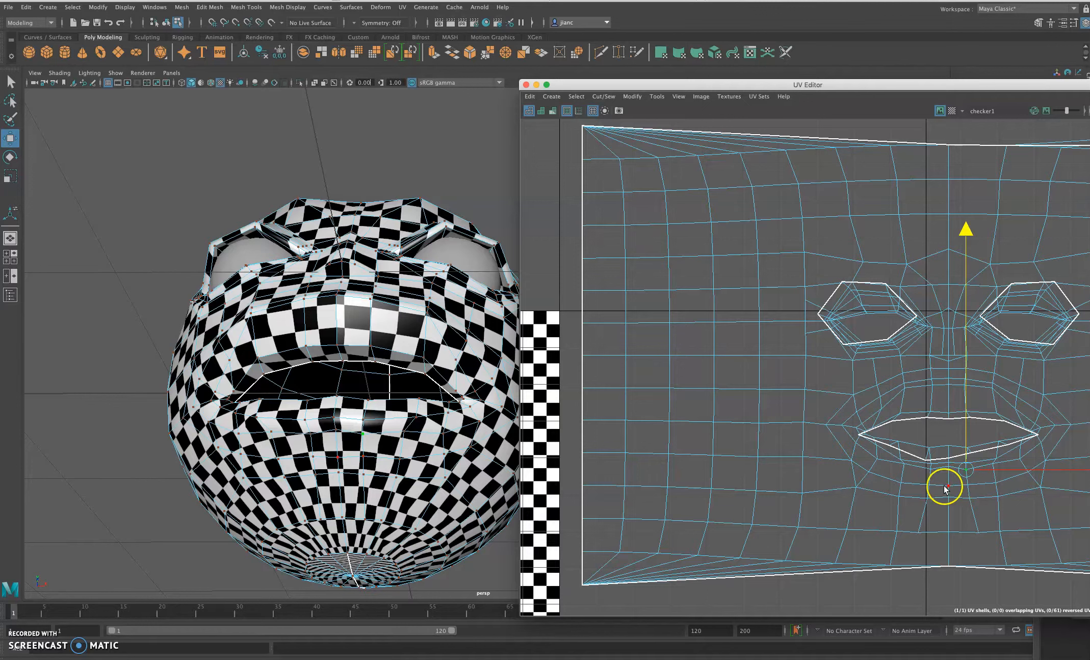
pyautogui.click(902, 465)
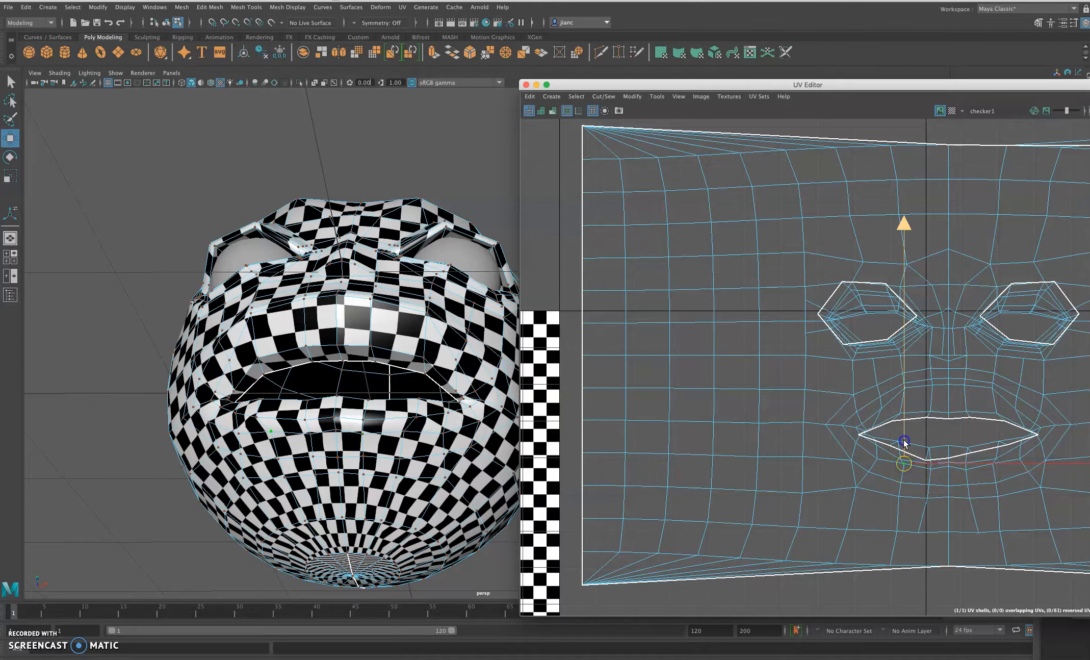
pyautogui.click(941, 470)
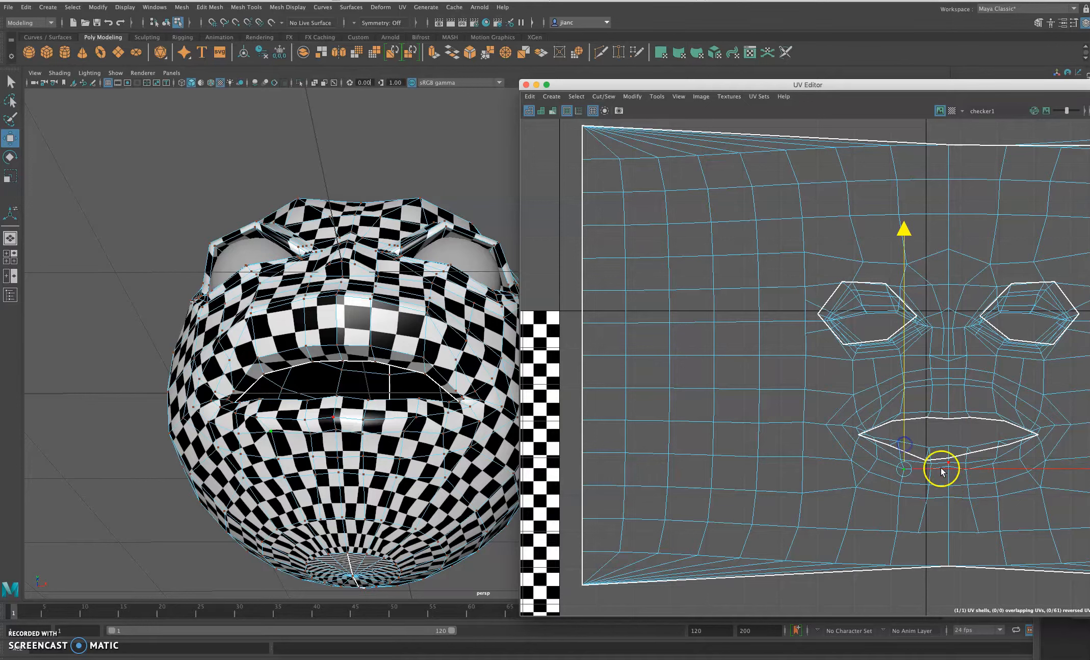
pyautogui.click(928, 470)
pyautogui.click(929, 453)
pyautogui.click(946, 472)
pyautogui.moveTo(946, 477); pyautogui.dragTo(995, 447)
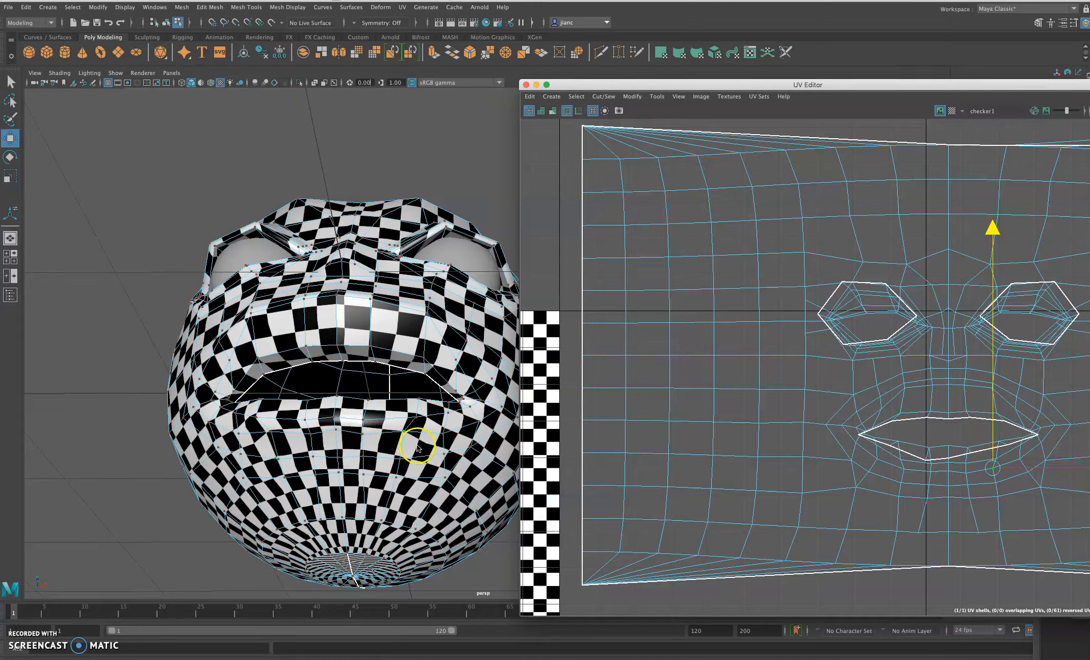
# - Switch the head to face selection and paint-select the faces around the pole at the top of the head
pyautogui.keyDown('alt'); pyautogui.moveTo(404, 420); pyautogui.dragTo(404, 451); pyautogui.keyUp('alt')
pyautogui.keyDown('alt'); pyautogui.moveTo(911, 445); pyautogui.dragTo(787, 428, button='right'); pyautogui.keyUp('alt')
pyautogui.keyDown('alt'); pyautogui.moveTo(780, 414); pyautogui.dragTo(663, 411, button='middle'); pyautogui.keyUp('alt')
pyautogui.keyDown('alt'); pyautogui.moveTo(388, 402); pyautogui.dragTo(378, 443); pyautogui.keyUp('alt')
pyautogui.keyDown('alt'); pyautogui.moveTo(399, 400); pyautogui.dragTo(406, 476, button='middle'); pyautogui.keyUp('alt')
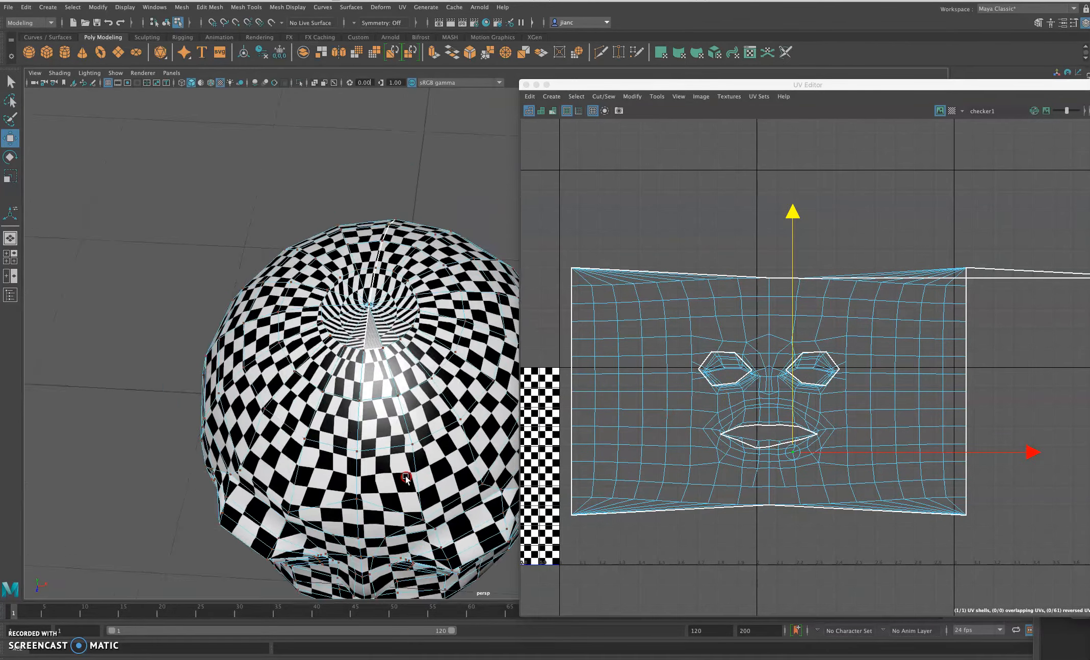
pyautogui.keyDown('alt'); pyautogui.moveTo(406, 476); pyautogui.dragTo(409, 453, button='right'); pyautogui.keyUp('alt')
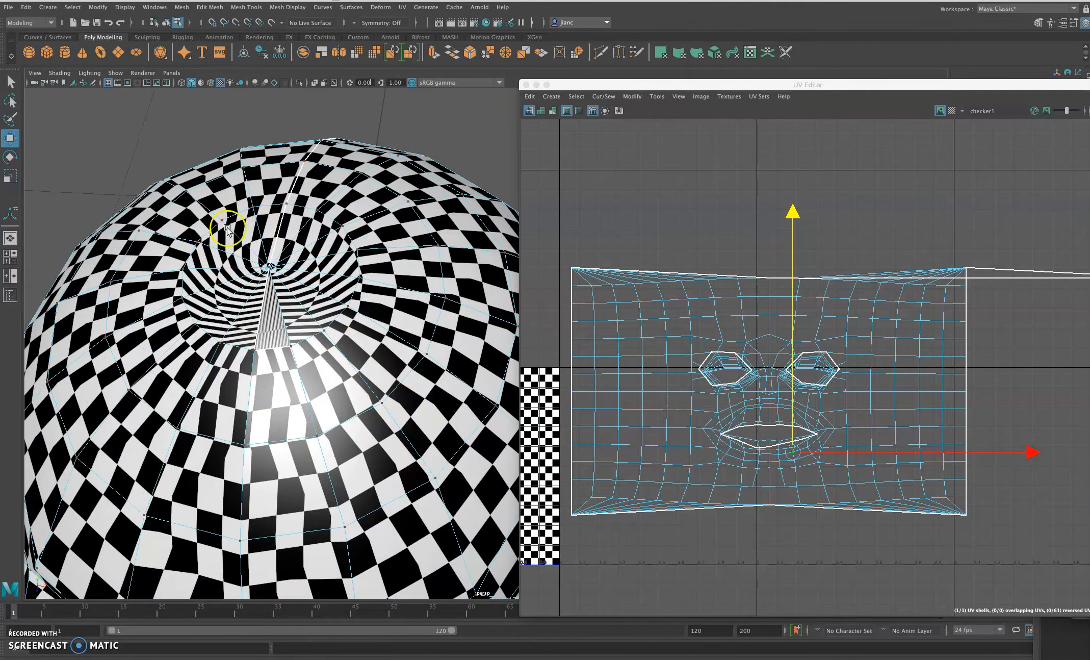
pyautogui.rightClick(273, 307)
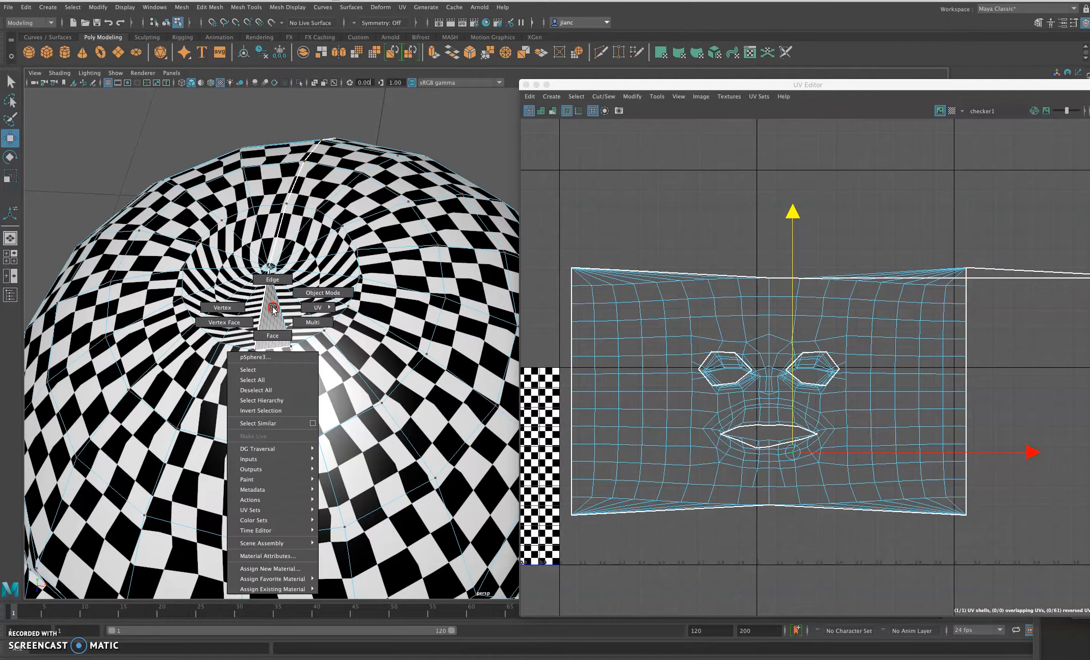
pyautogui.click(263, 337)
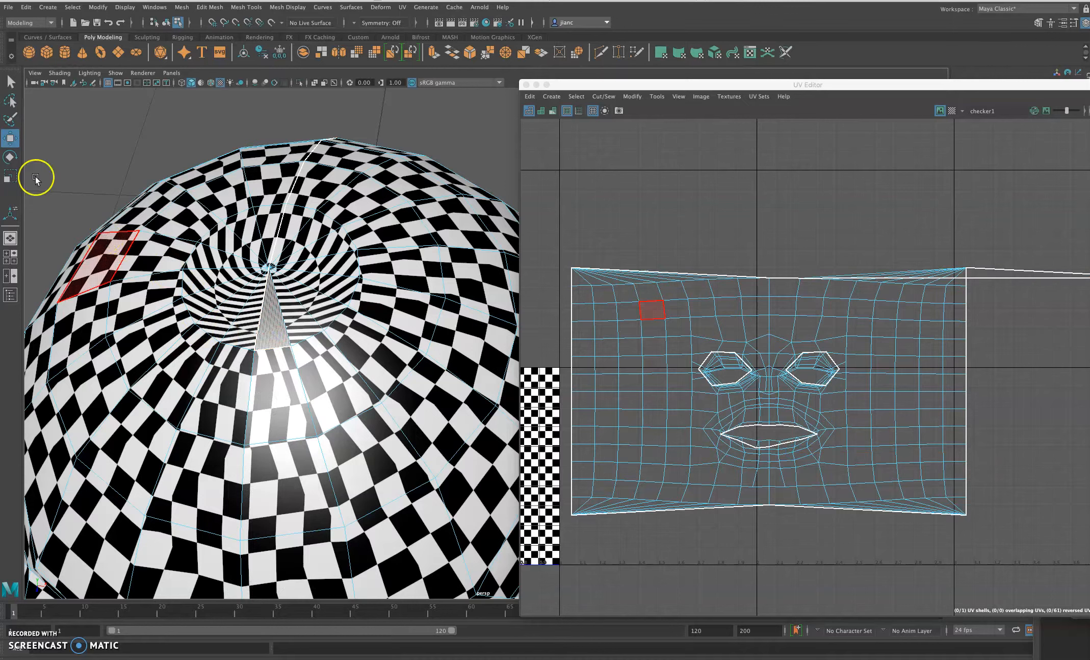
pyautogui.click(9, 120)
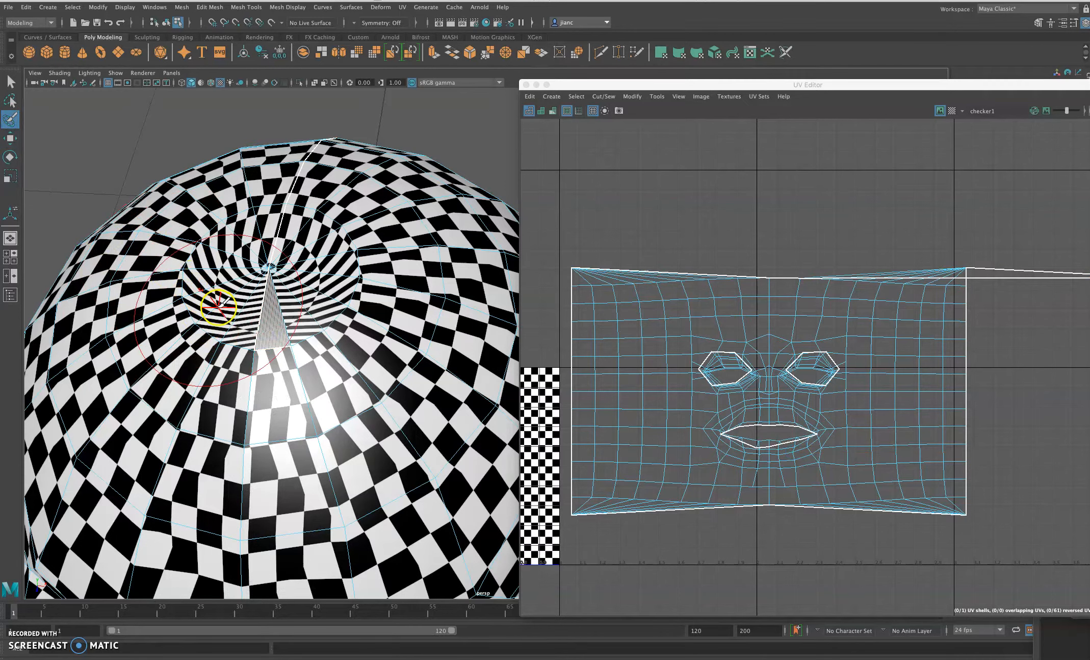
pyautogui.moveTo(238, 270)
pyautogui.mouseDown()
pyautogui.moveTo(270, 260)
pyautogui.moveTo(283, 271)
pyautogui.mouseUp()
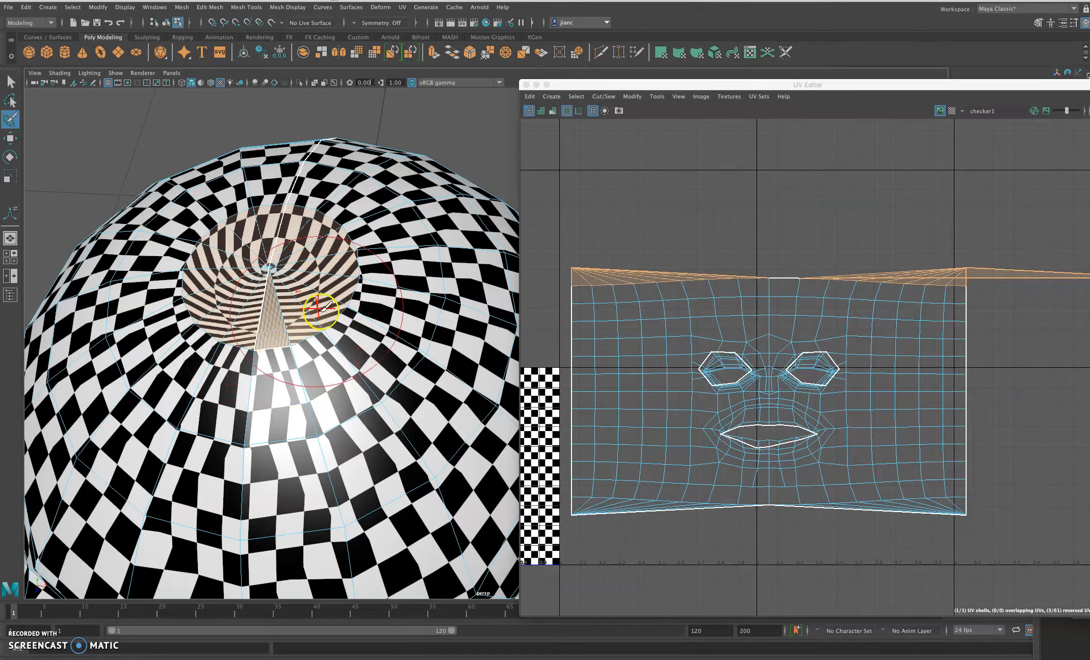
# - Extend the painted selection with a smaller brush to the complete next ring of faces around the top of the head
pyautogui.moveTo(318, 308); pyautogui.dragTo(320, 329)
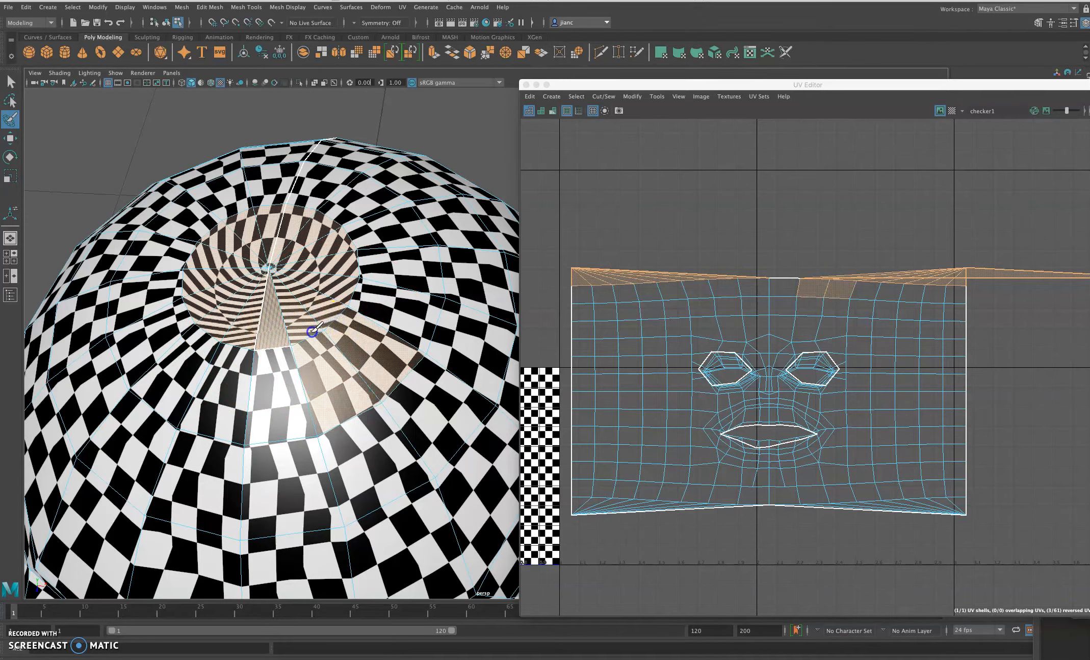
pyautogui.hotkey('ctrl', 'z')
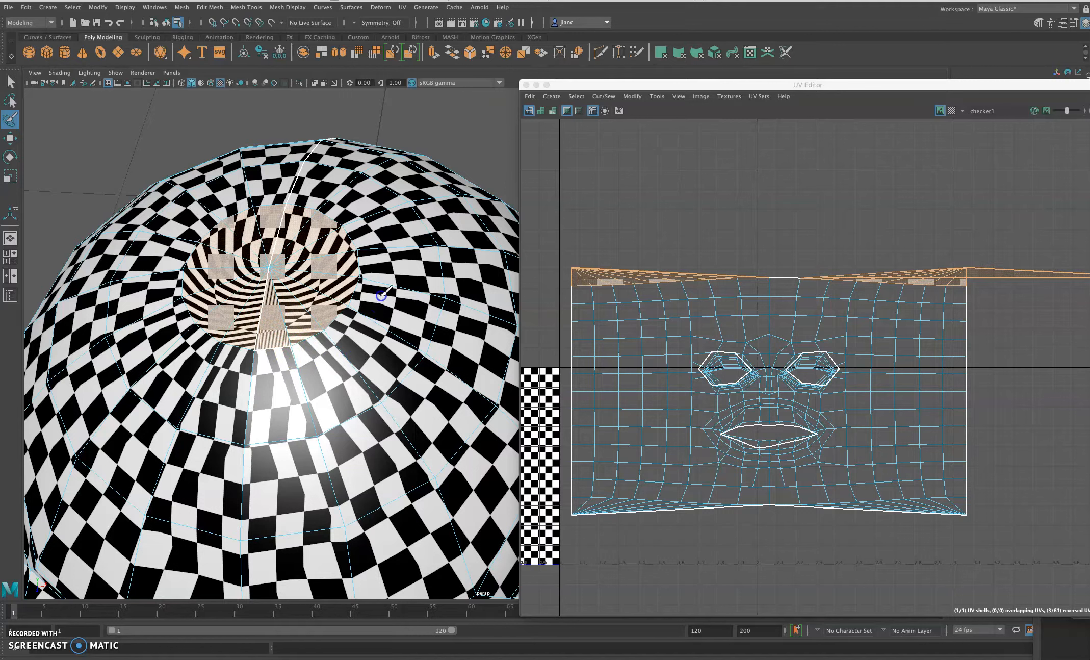
pyautogui.moveTo(397, 260); pyautogui.dragTo(399, 265)
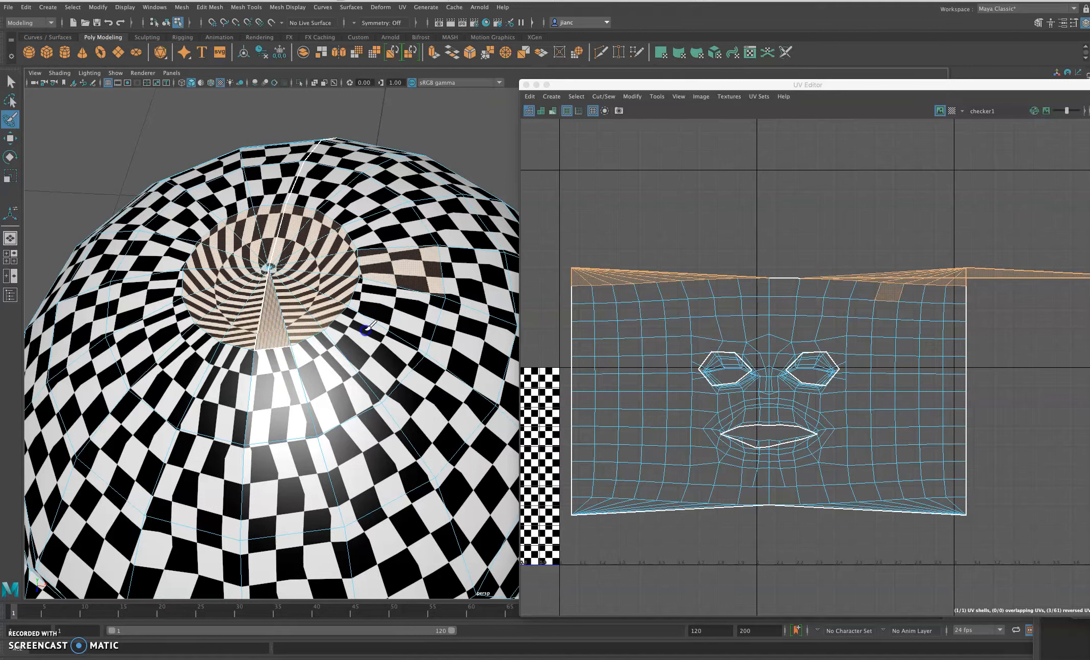
pyautogui.press('b')
pyautogui.moveTo(355, 316)
pyautogui.mouseDown()
pyautogui.moveTo(391, 311)
pyautogui.moveTo(344, 352)
pyautogui.mouseUp()
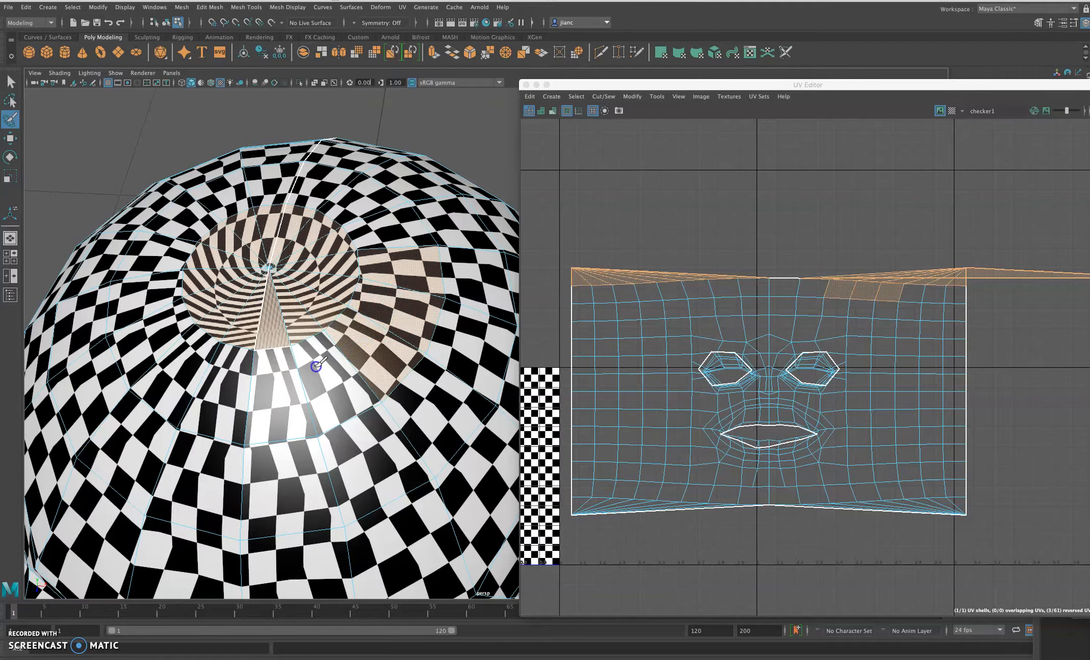
pyautogui.moveTo(283, 381); pyautogui.dragTo(328, 362)
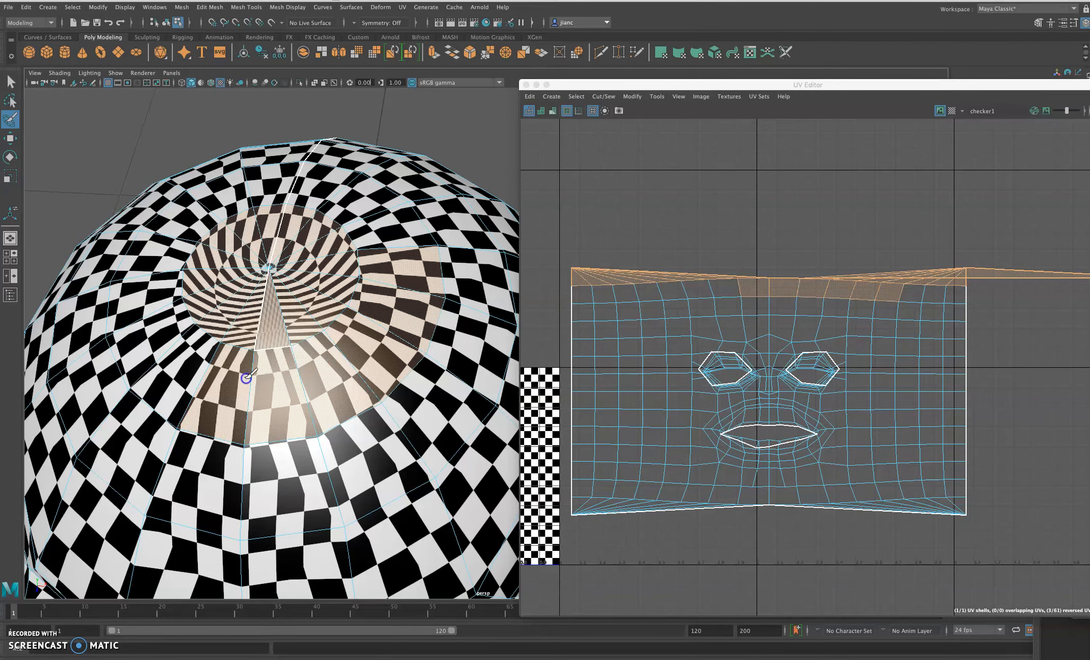
pyautogui.moveTo(195, 370); pyautogui.dragTo(185, 361)
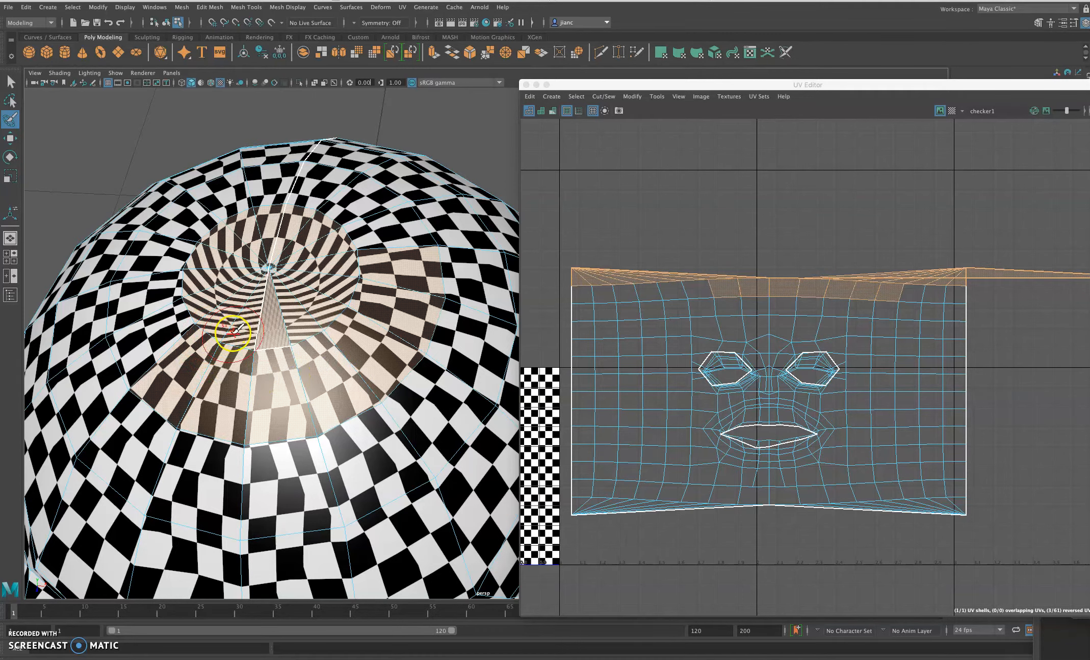
pyautogui.moveTo(225, 313)
pyautogui.mouseDown()
pyautogui.moveTo(153, 357)
pyautogui.moveTo(151, 290)
pyautogui.moveTo(166, 251)
pyautogui.moveTo(211, 209)
pyautogui.mouseUp()
pyautogui.moveTo(275, 196)
pyautogui.mouseDown()
pyautogui.moveTo(232, 202)
pyautogui.moveTo(250, 181)
pyautogui.moveTo(335, 195)
pyautogui.mouseUp()
pyautogui.moveTo(376, 231)
pyautogui.mouseDown()
pyautogui.moveTo(353, 209)
pyautogui.moveTo(358, 304)
pyautogui.moveTo(295, 368)
pyautogui.moveTo(311, 348)
pyautogui.mouseUp()
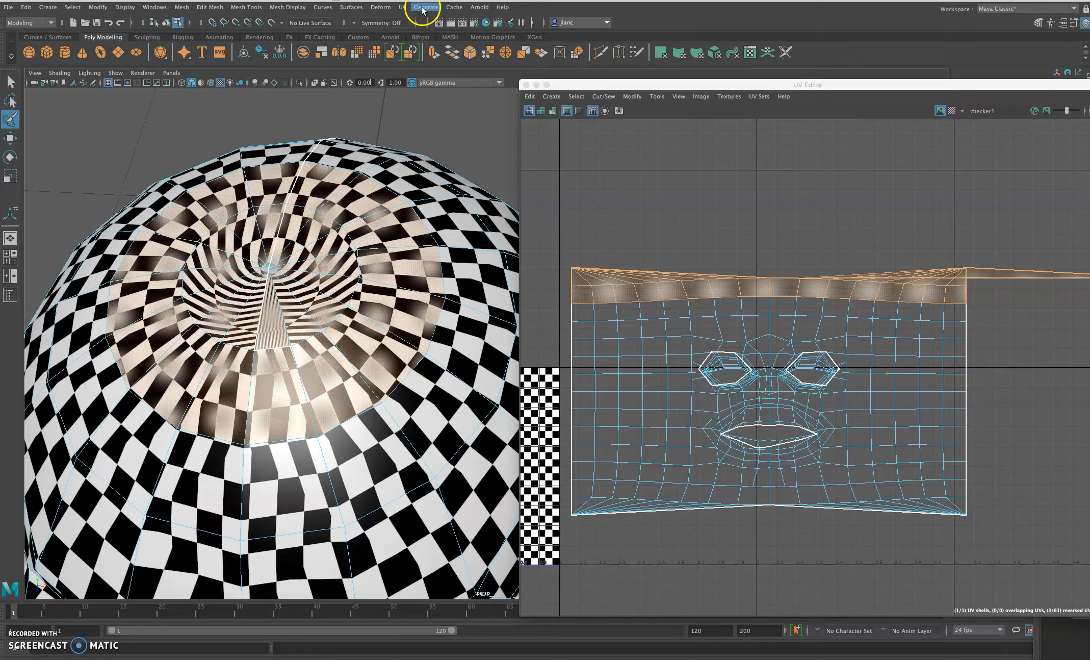
# - Apply a planar UV projection to the selected top faces and move the UV Editor away from the projection attributes
pyautogui.click(401, 8)
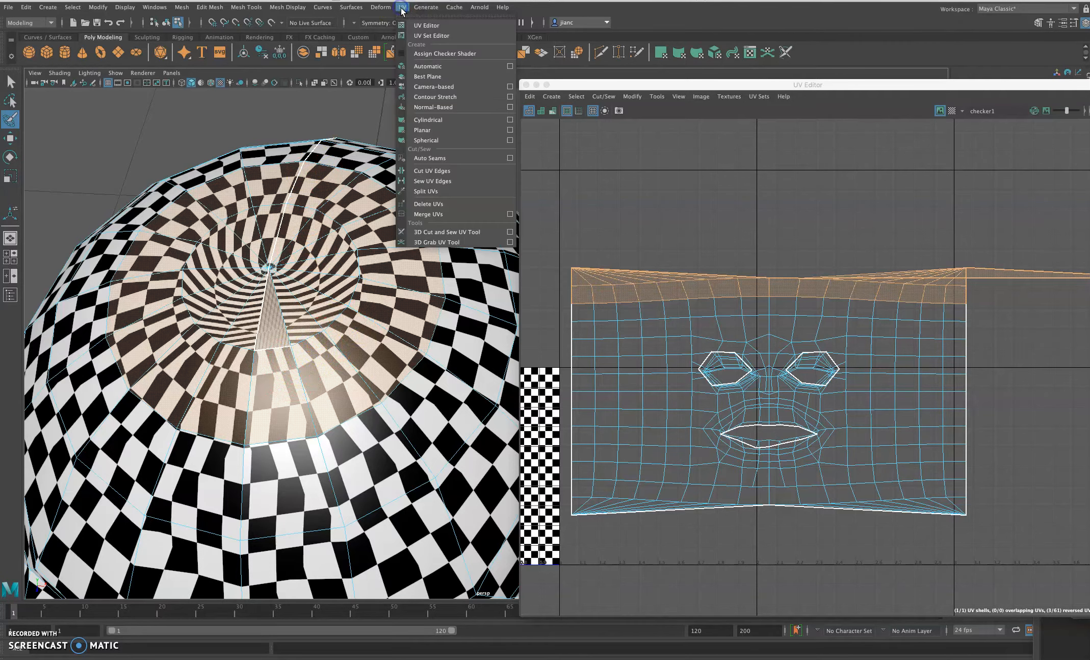
pyautogui.click(421, 129)
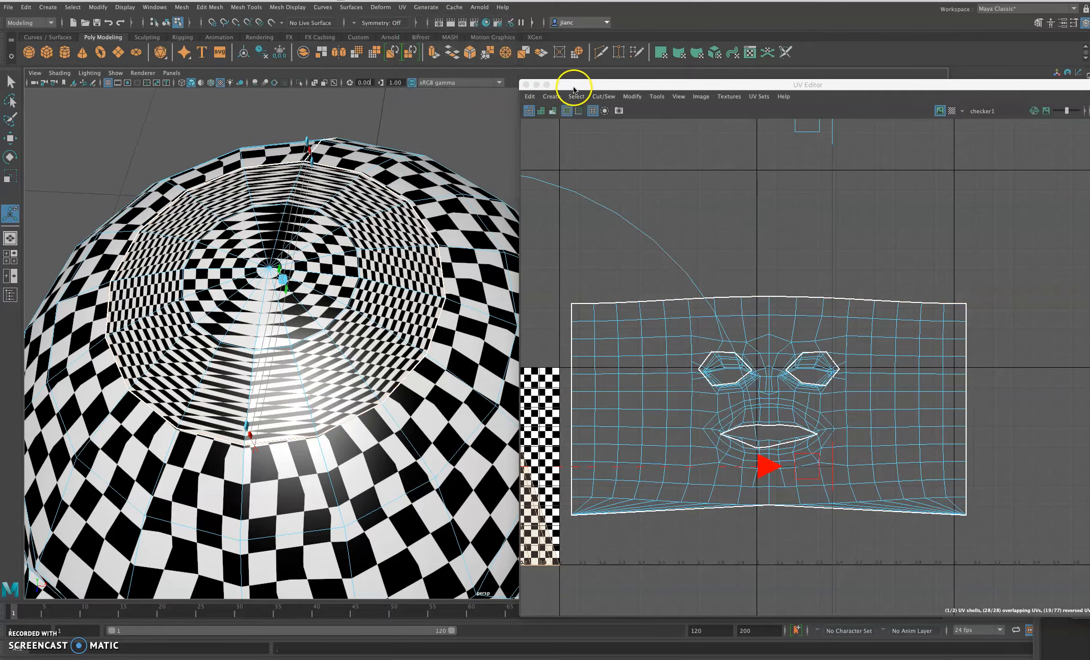
pyautogui.moveTo(573, 85); pyautogui.dragTo(704, 445)
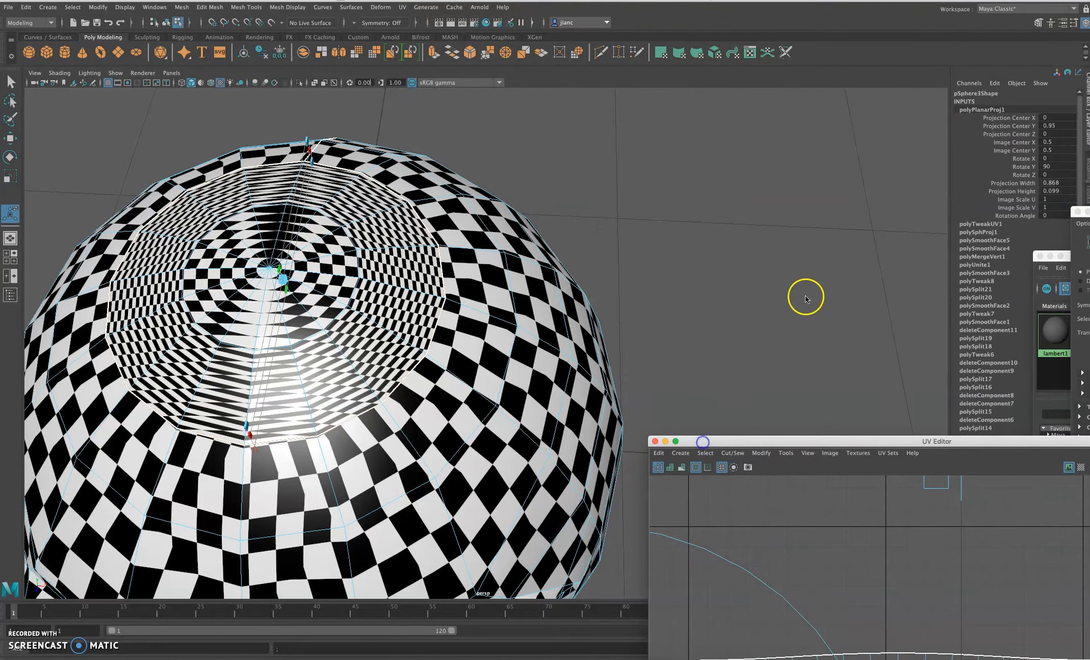
# - Clear away the floating windows beside the projection attributes and set the planar projection's width and height to 2
pyautogui.click(1049, 184)
pyautogui.click(1044, 192)
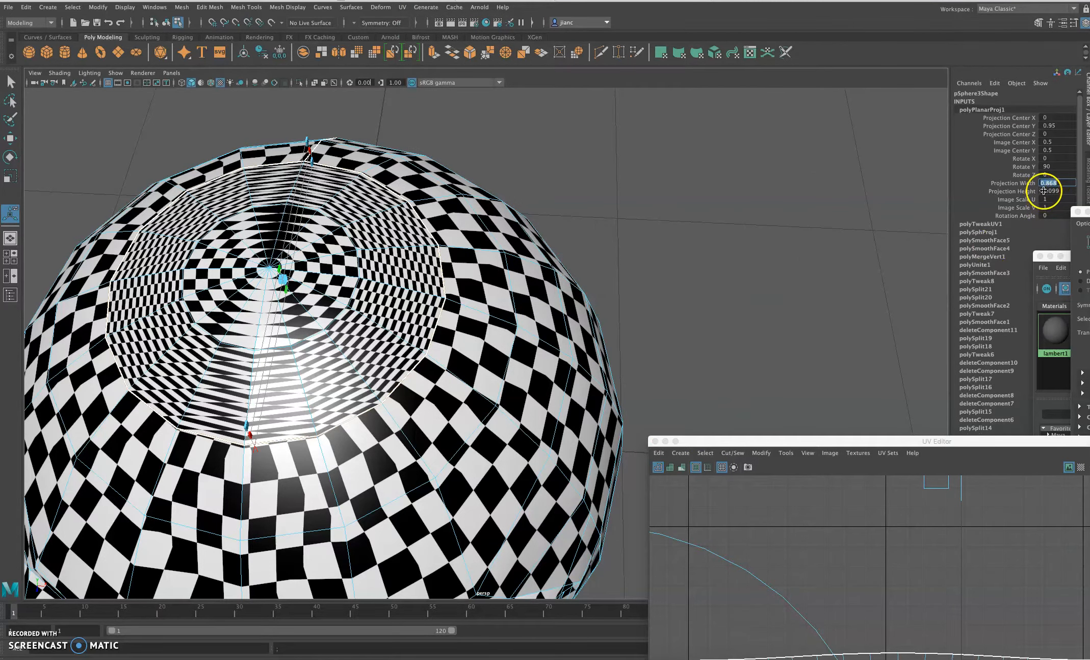
pyautogui.moveTo(1083, 211); pyautogui.dragTo(1089, 211)
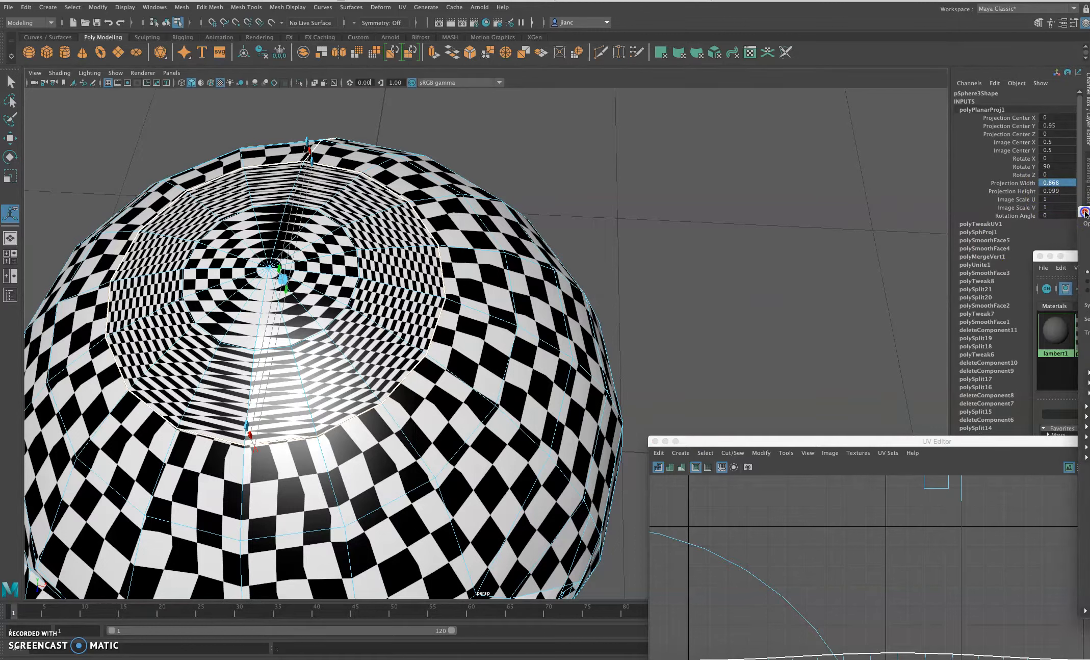
pyautogui.click(1085, 212)
pyautogui.click(1068, 254)
pyautogui.click(1041, 256)
pyautogui.click(1051, 191)
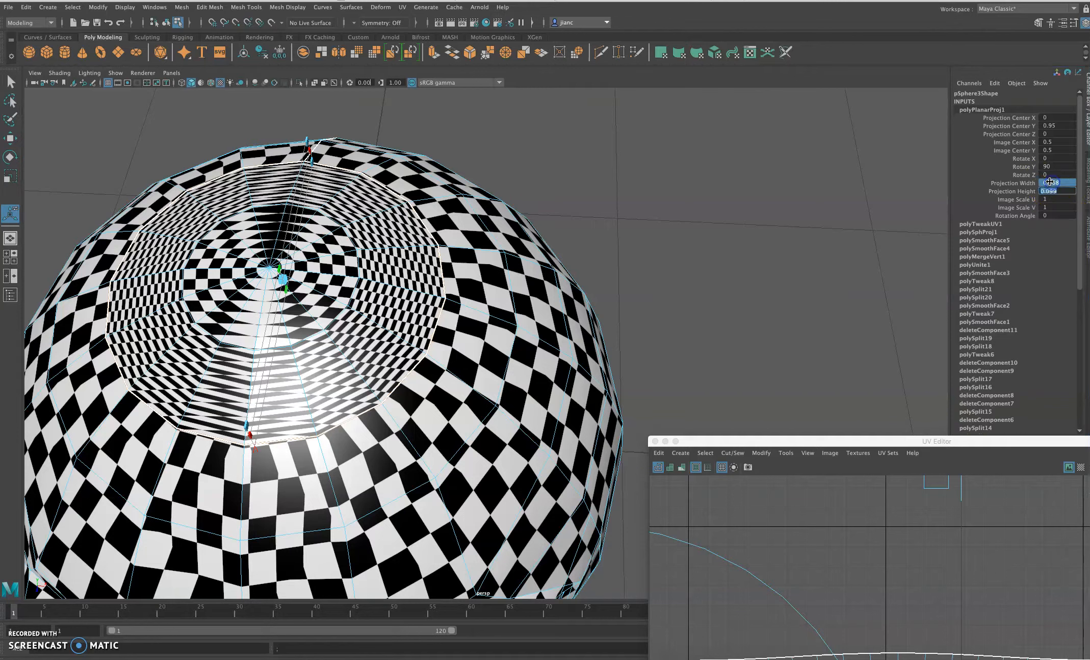
pyautogui.write('2')
pyautogui.press('Return')
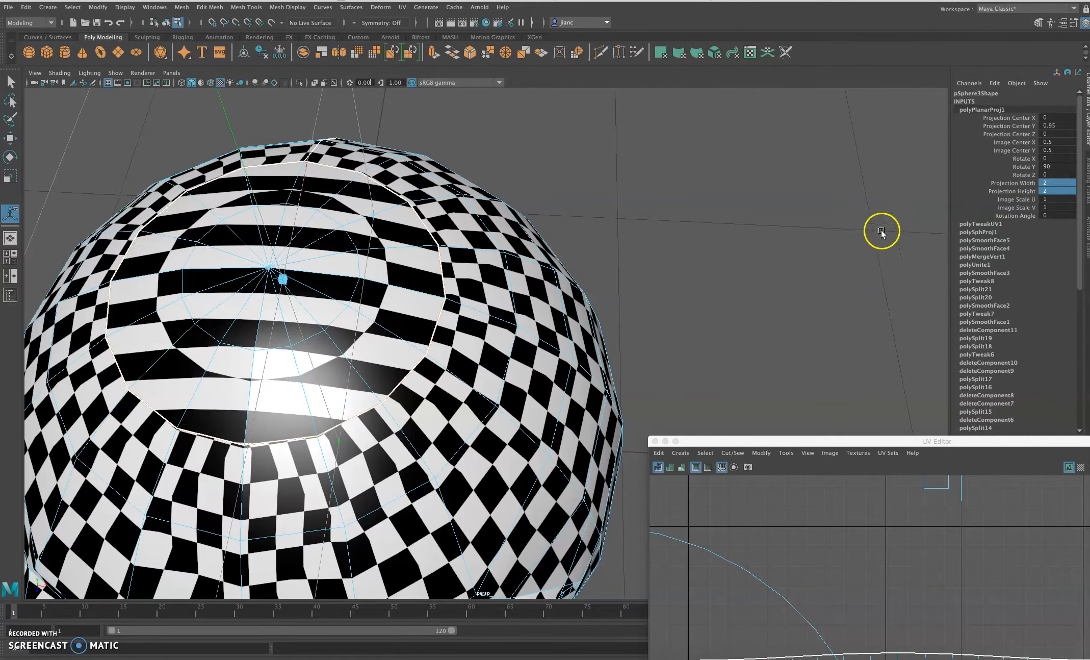
# - Set the planar projection's Rotate Y to 0 and Rotate X to 90
pyautogui.click(1049, 167)
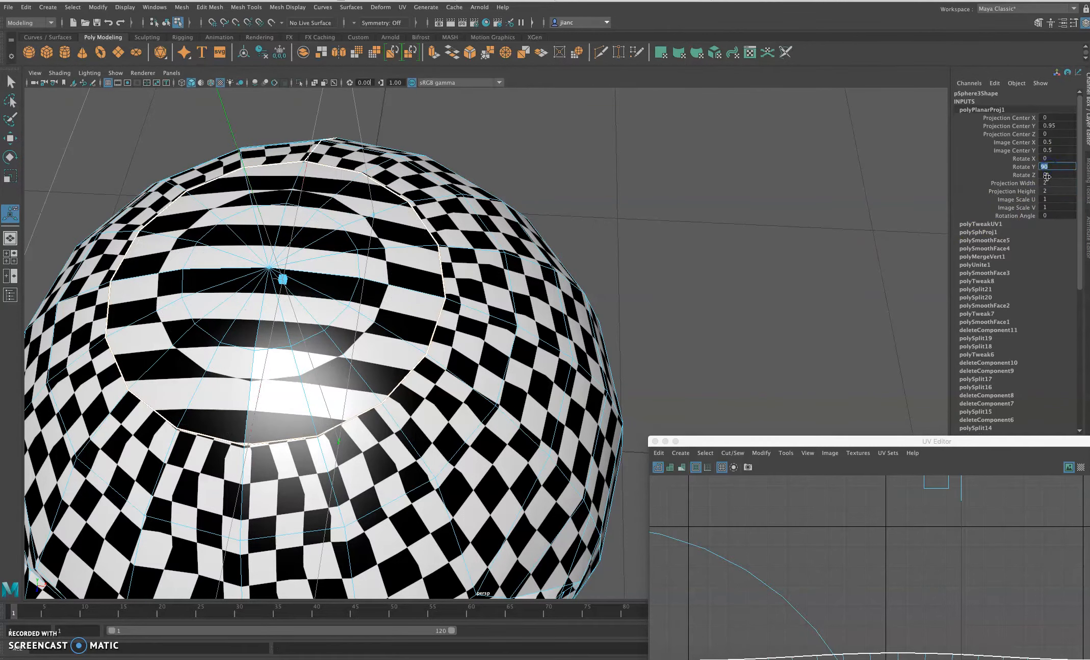
pyautogui.press('Return')
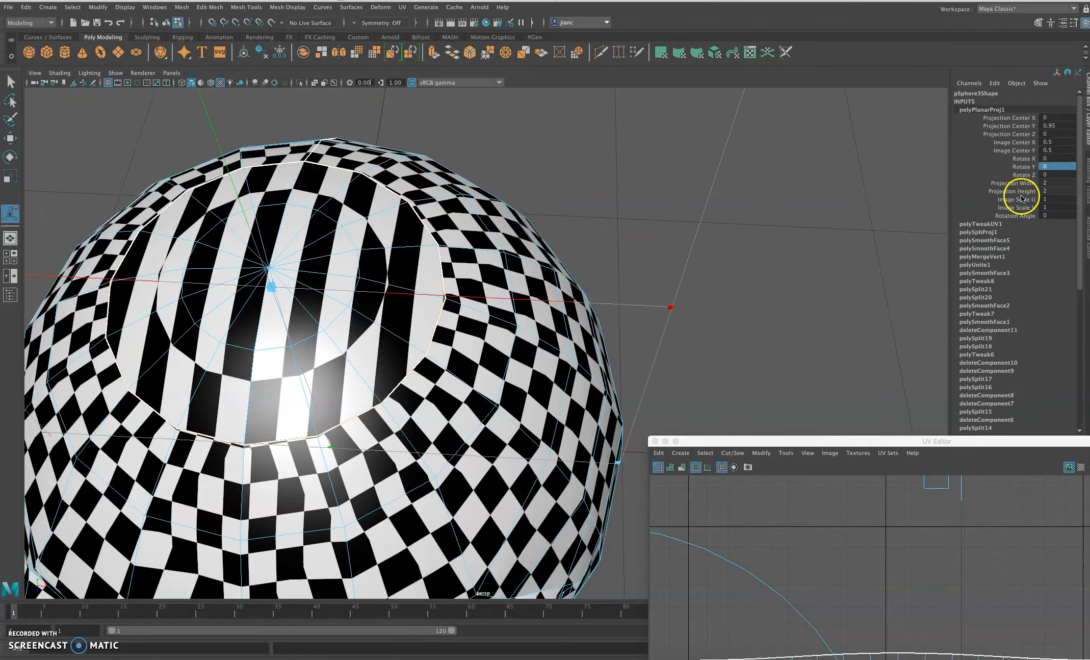
pyautogui.keyDown('alt'); pyautogui.moveTo(684, 286); pyautogui.dragTo(923, 220); pyautogui.keyUp('alt')
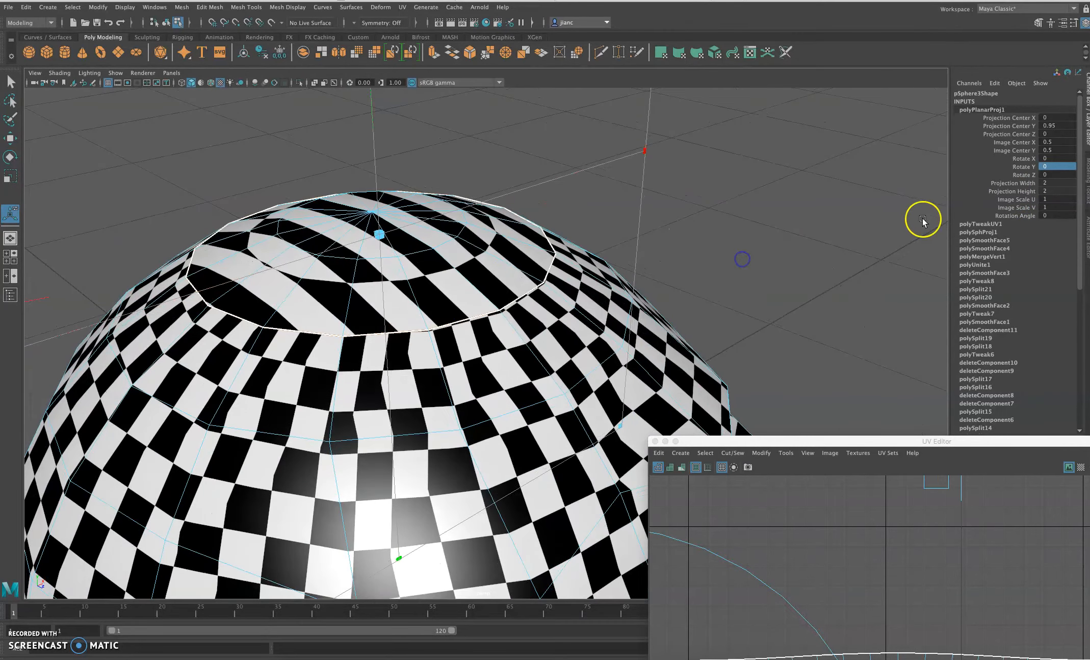
pyautogui.click(1047, 158)
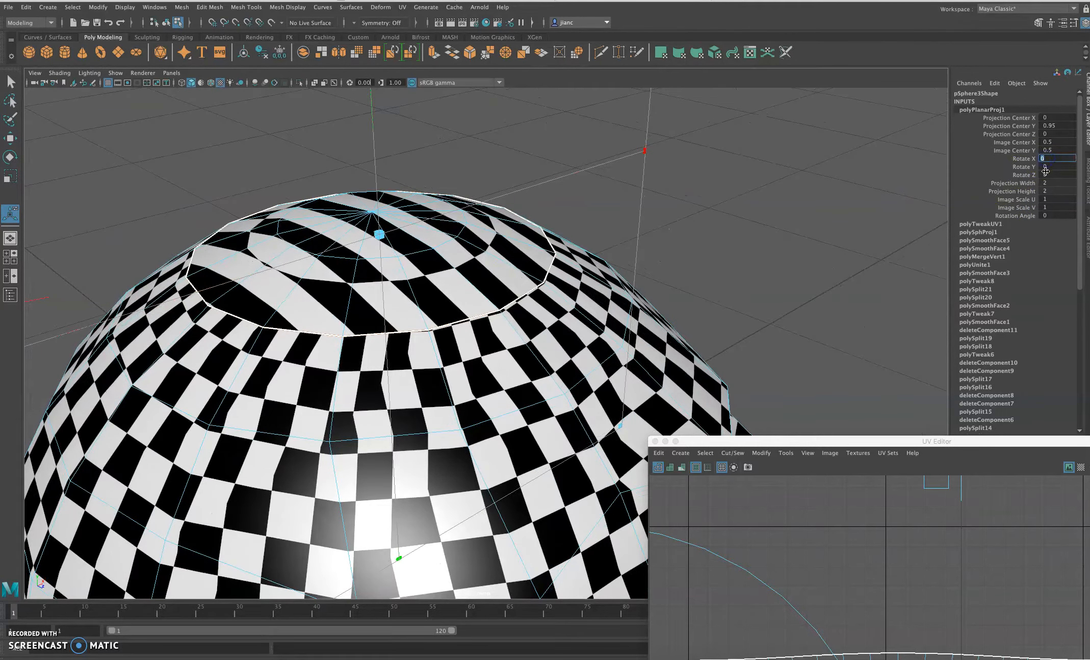
pyautogui.write('90')
pyautogui.click(1022, 167)
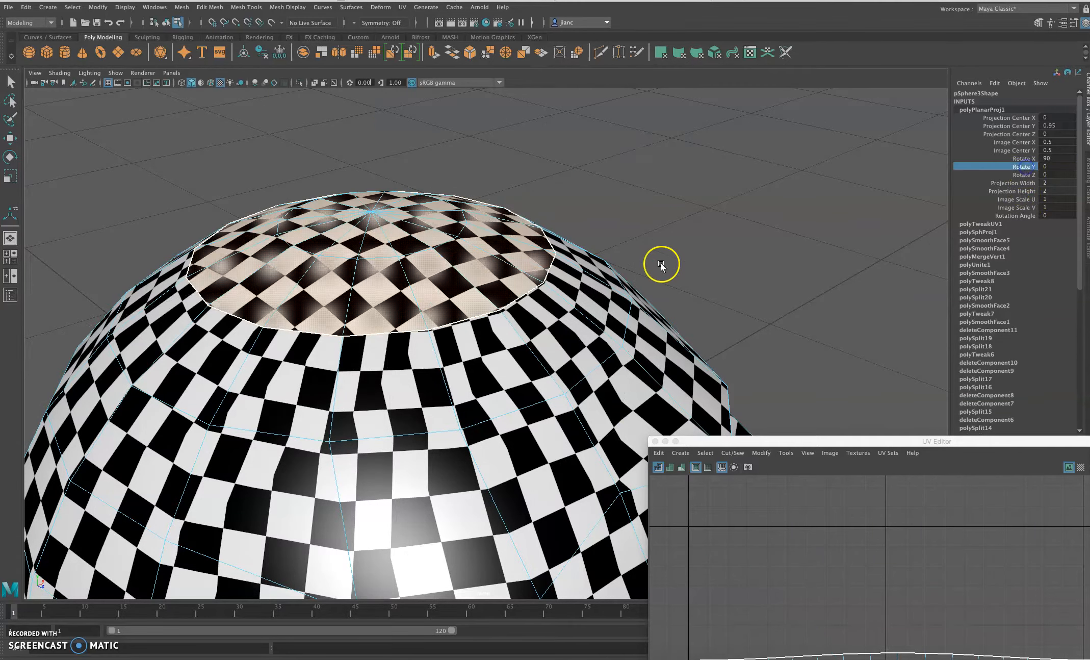
pyautogui.keyDown('alt'); pyautogui.moveTo(691, 292); pyautogui.dragTo(562, 285); pyautogui.keyUp('alt')
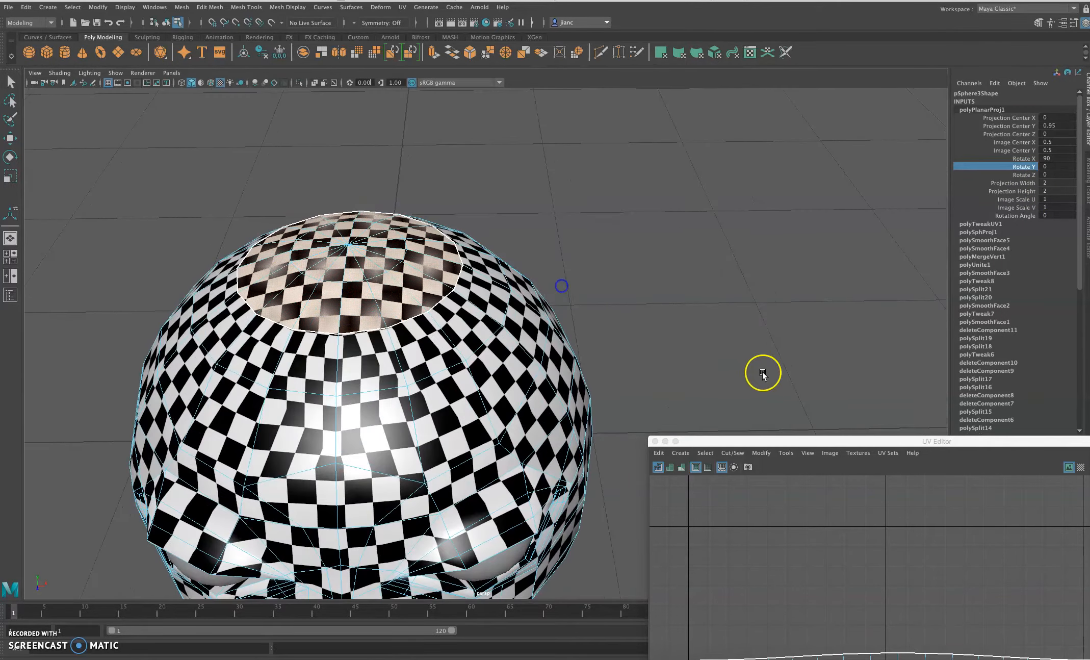
# - Bring the UV Editor back into view and move the circular top-of-head UV shell off the checker tile to above the face shell
pyautogui.moveTo(756, 443); pyautogui.dragTo(635, 176)
pyautogui.keyDown('alt'); pyautogui.moveTo(710, 379); pyautogui.dragTo(626, 360, button='right'); pyautogui.keyUp('alt')
pyautogui.keyDown('alt'); pyautogui.moveTo(768, 373); pyautogui.dragTo(704, 364, button='right'); pyautogui.keyUp('alt')
pyautogui.keyDown('alt'); pyautogui.moveTo(765, 297); pyautogui.dragTo(766, 296, button='right'); pyautogui.keyUp('alt')
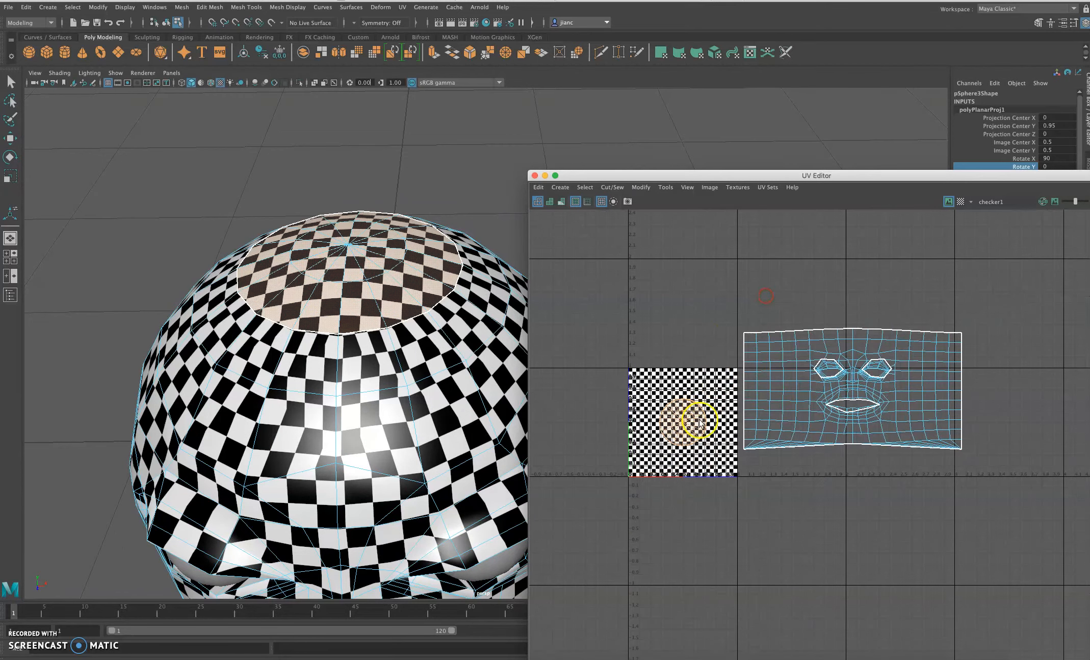
pyautogui.moveTo(695, 412); pyautogui.dragTo(659, 397, button='right')
pyautogui.press('w')
pyautogui.click(690, 431)
pyautogui.moveTo(687, 425); pyautogui.dragTo(859, 300)
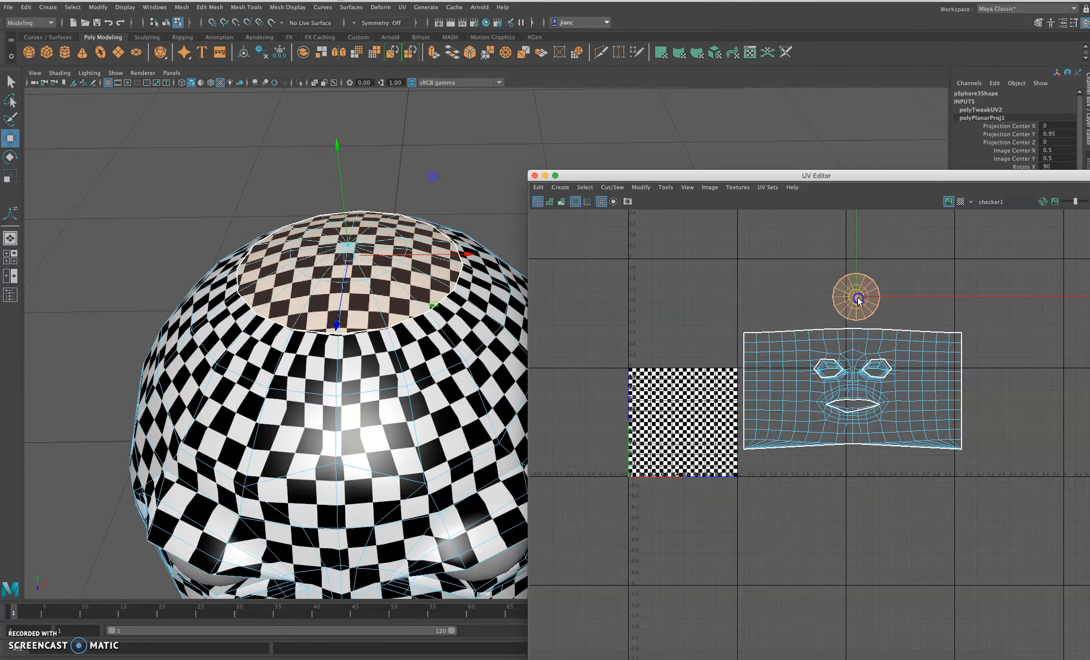
# - Nudge the circular shell down to just above the face shell's centre and move the UV Editor up beside the head
pyautogui.keyDown('alt'); pyautogui.moveTo(441, 376); pyautogui.dragTo(431, 350); pyautogui.keyUp('alt')
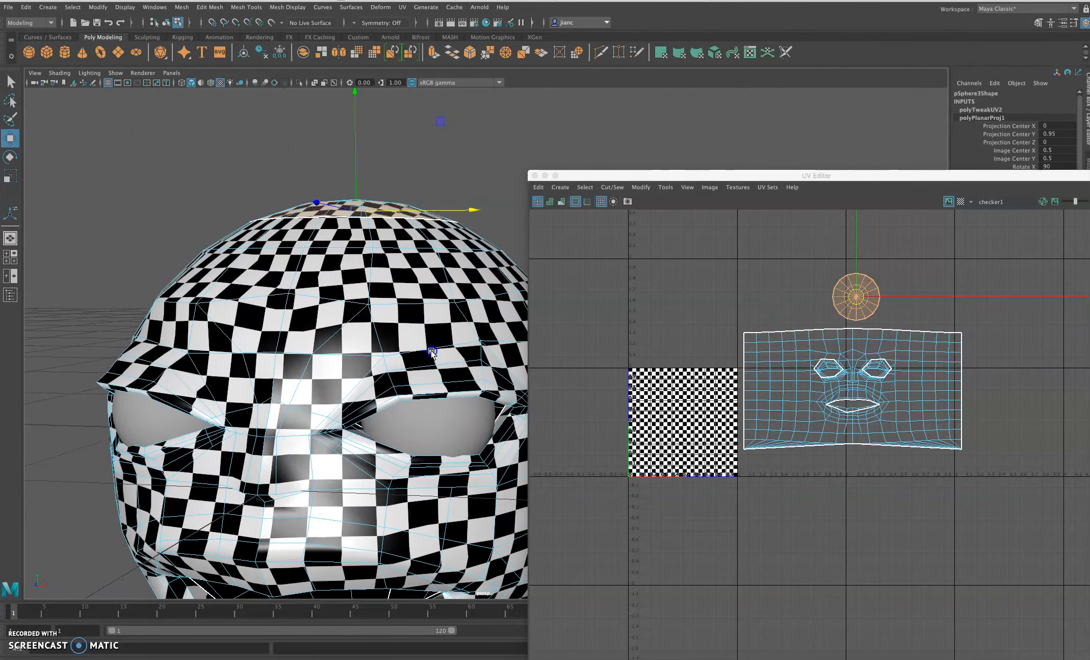
pyautogui.moveTo(855, 297); pyautogui.dragTo(853, 304)
pyautogui.keyDown('alt'); pyautogui.moveTo(798, 360); pyautogui.dragTo(851, 355, button='right'); pyautogui.keyUp('alt')
pyautogui.keyDown('alt'); pyautogui.moveTo(851, 355); pyautogui.dragTo(847, 423, button='middle'); pyautogui.keyUp('alt')
pyautogui.keyDown('alt'); pyautogui.moveTo(832, 386); pyautogui.dragTo(863, 401, button='right'); pyautogui.keyUp('alt')
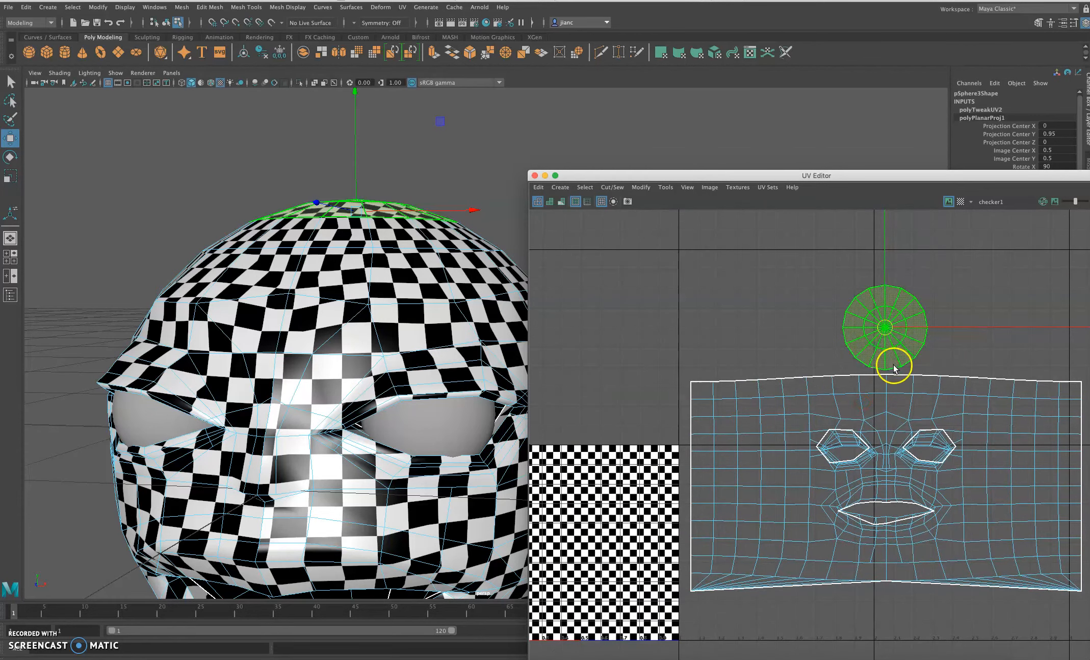
pyautogui.rightClick(894, 365)
pyautogui.moveTo(894, 365); pyautogui.dragTo(941, 352, button='right')
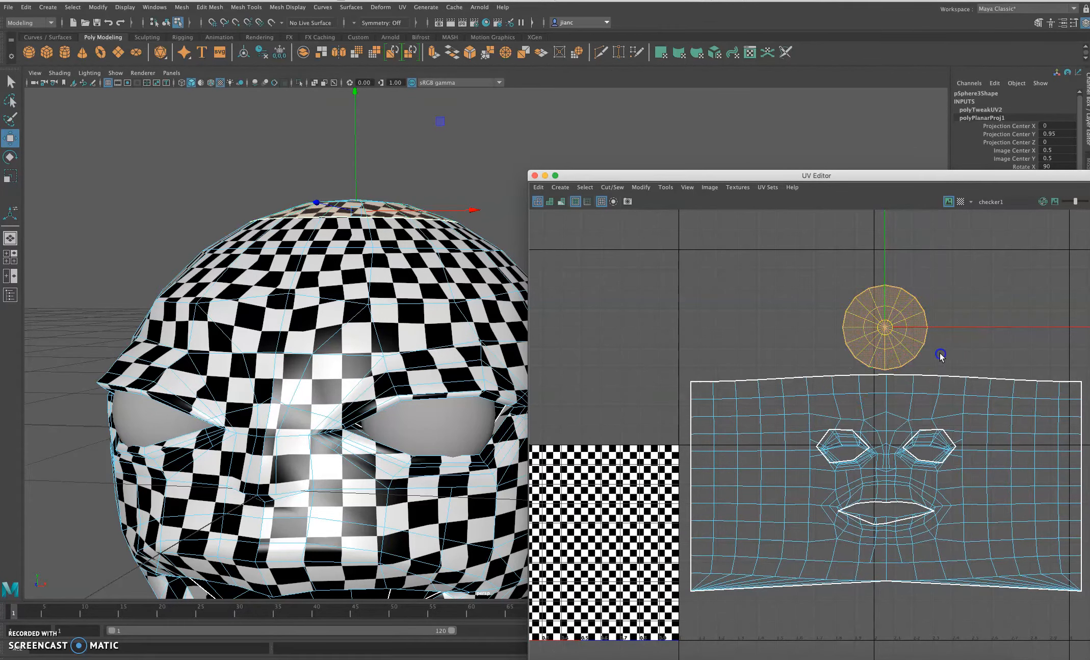
pyautogui.moveTo(632, 175); pyautogui.dragTo(603, 81)
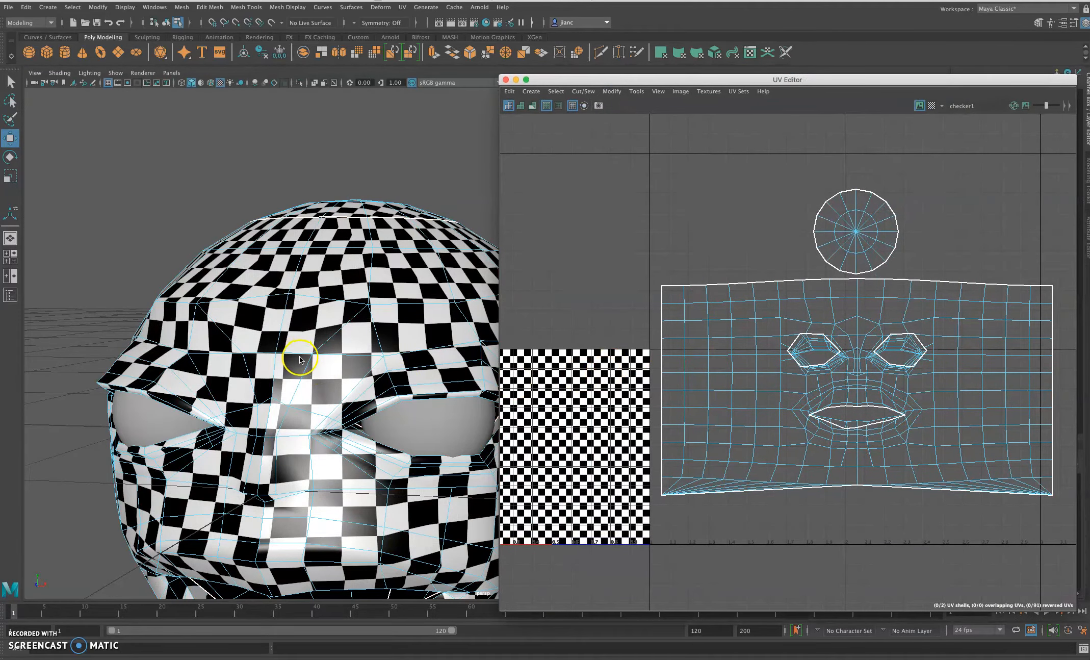
# - Examine the checker pattern on the underside pole, mouth and front of the head for remaining distortion
pyautogui.keyDown('alt'); pyautogui.moveTo(315, 352); pyautogui.dragTo(183, 350, button='right'); pyautogui.keyUp('alt')
pyautogui.keyDown('alt'); pyautogui.moveTo(352, 439); pyautogui.dragTo(358, 375); pyautogui.keyUp('alt')
pyautogui.keyDown('alt'); pyautogui.moveTo(357, 374); pyautogui.dragTo(224, 369, button='middle'); pyautogui.keyUp('alt')
pyautogui.keyDown('alt'); pyautogui.moveTo(278, 377); pyautogui.dragTo(221, 379, button='right'); pyautogui.keyUp('alt')
pyautogui.keyDown('alt'); pyautogui.moveTo(221, 379); pyautogui.dragTo(243, 360); pyautogui.keyUp('alt')
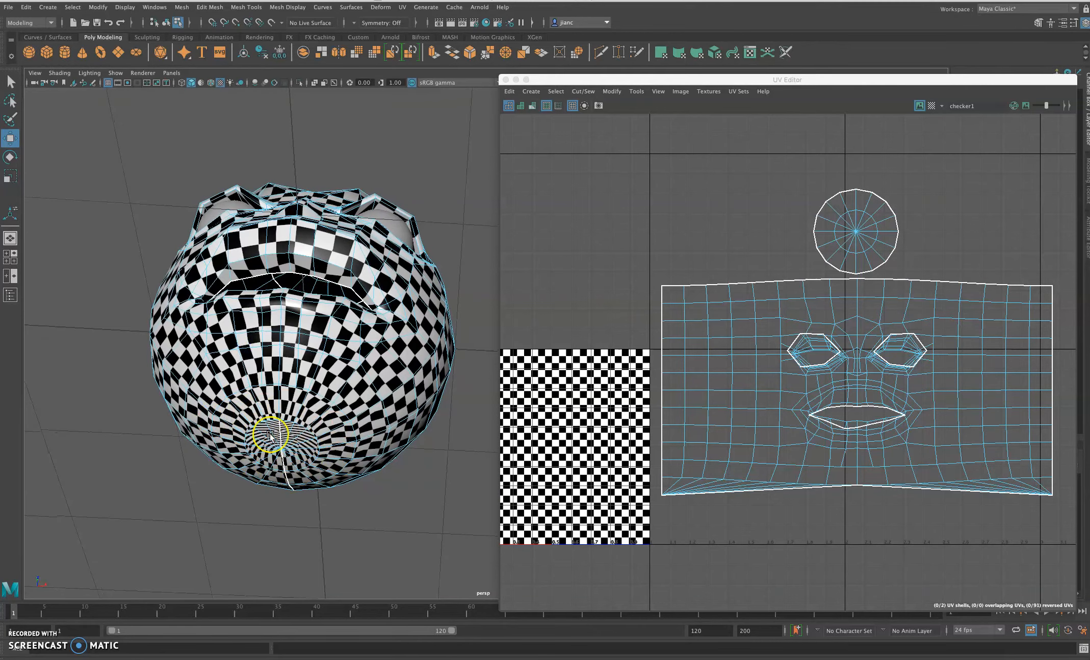
pyautogui.keyDown('alt'); pyautogui.moveTo(288, 430); pyautogui.dragTo(286, 469); pyautogui.keyUp('alt')
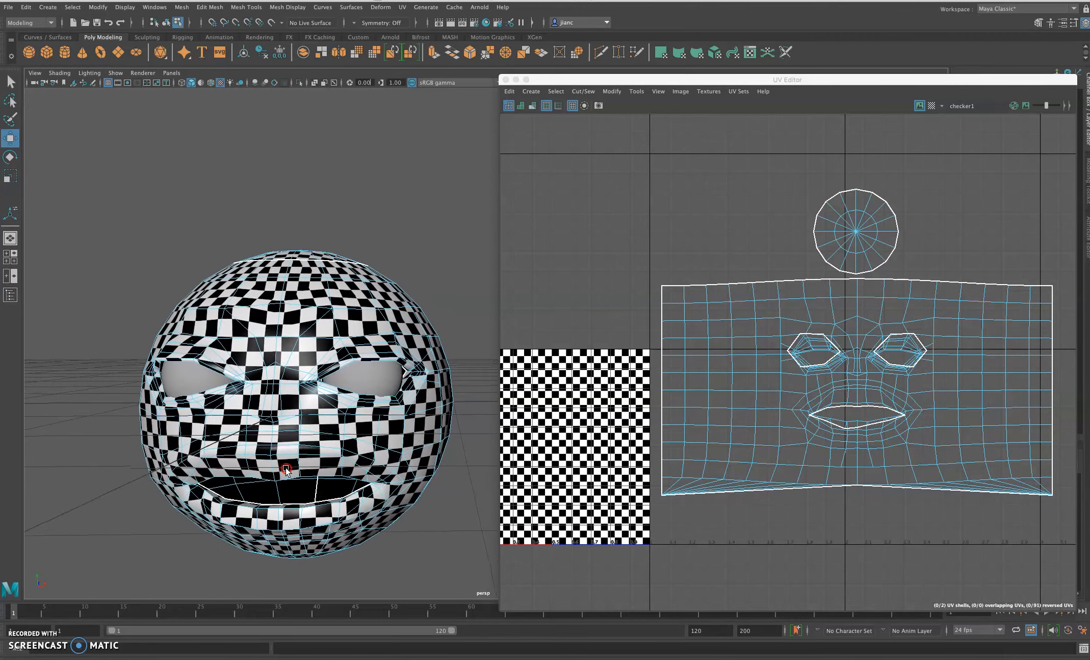
pyautogui.click(354, 501)
pyautogui.click(393, 524)
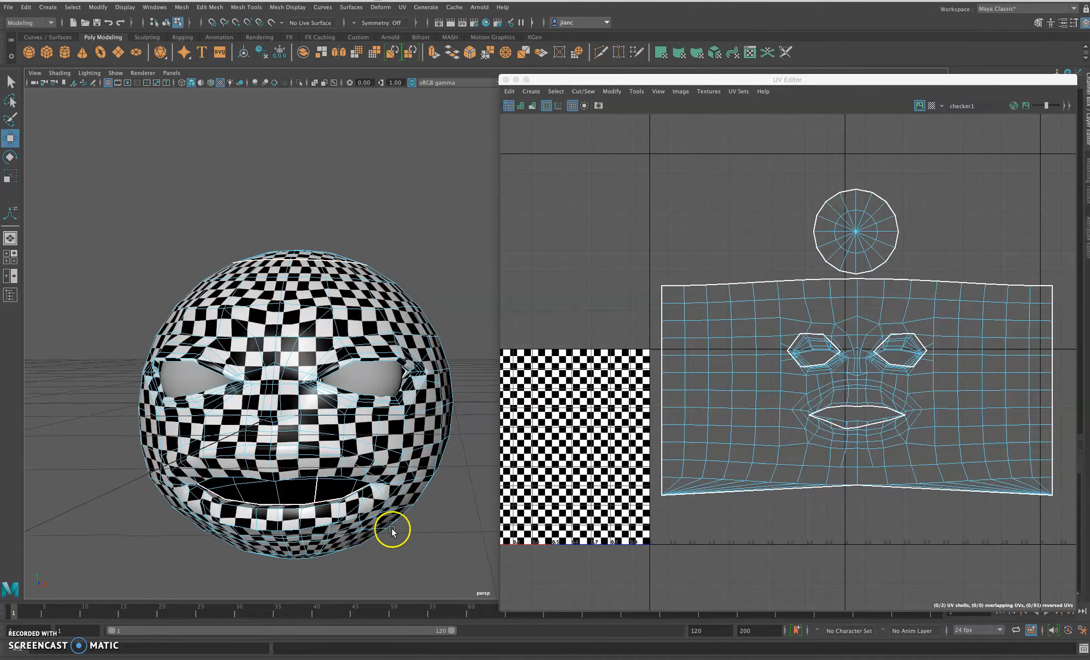
pyautogui.click(261, 446)
pyautogui.keyDown('alt'); pyautogui.moveTo(279, 447); pyautogui.dragTo(259, 403); pyautogui.keyUp('alt')
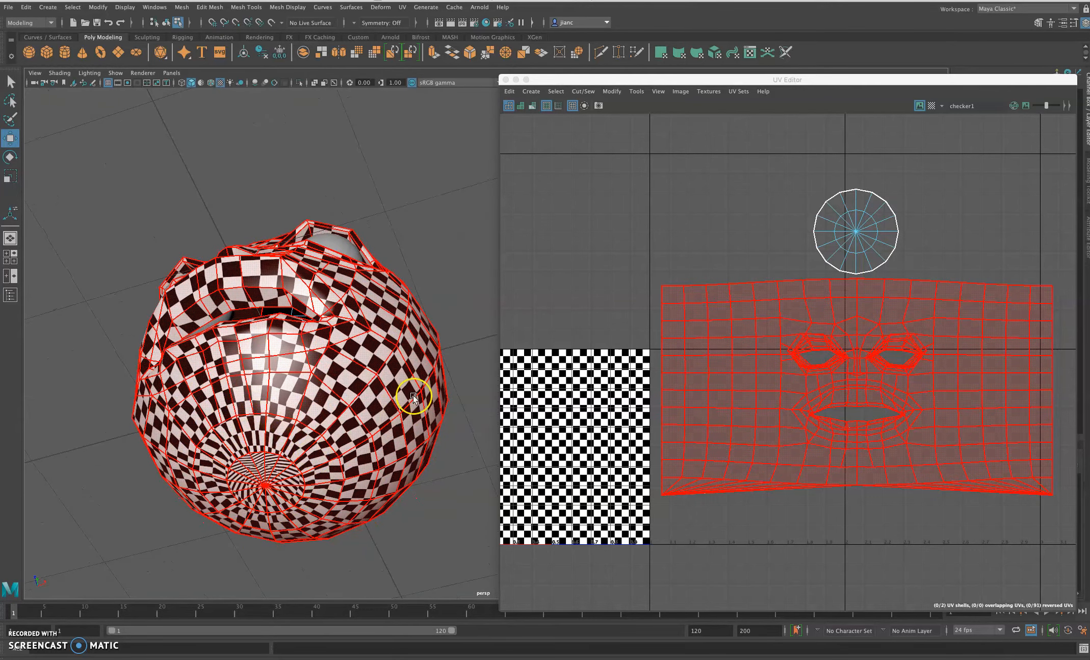
# - Clear the shell selection and return the head to object mode
pyautogui.click(793, 241)
pyautogui.keyDown('alt'); pyautogui.moveTo(389, 360); pyautogui.dragTo(335, 362); pyautogui.keyUp('alt')
pyautogui.moveTo(336, 362); pyautogui.dragTo(376, 356, button='right')
pyautogui.keyDown('alt'); pyautogui.moveTo(447, 332); pyautogui.dragTo(395, 352); pyautogui.keyUp('alt')
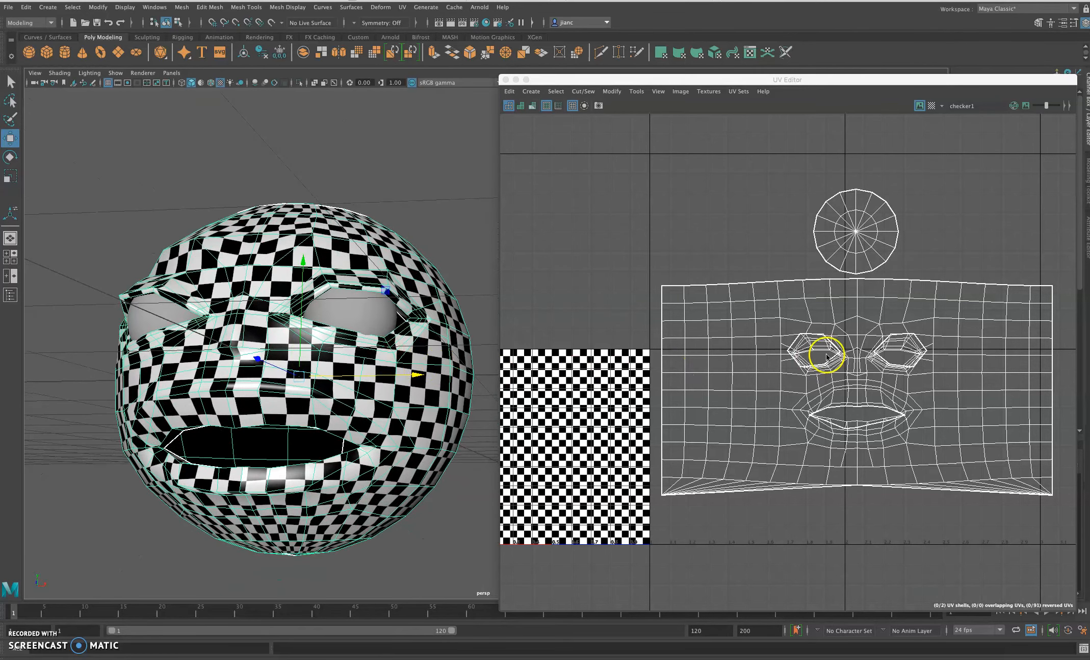
# - Select the circular top-of-head UV shell and scale it up uniformly so its checks become finer
pyautogui.rightClick(876, 260)
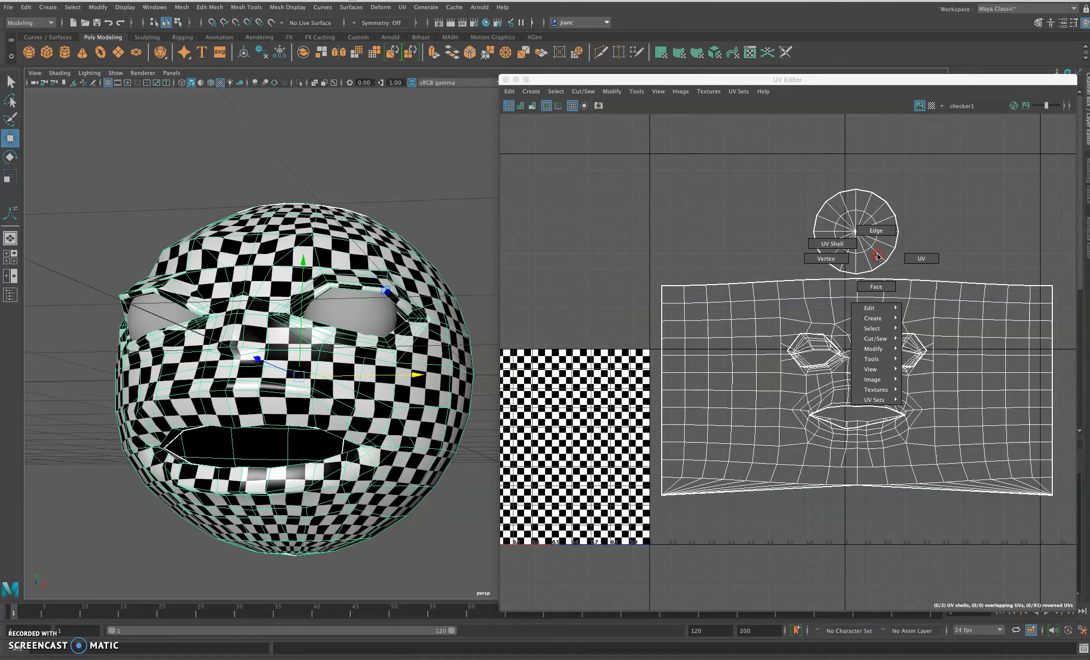
pyautogui.click(832, 244)
pyautogui.click(857, 247)
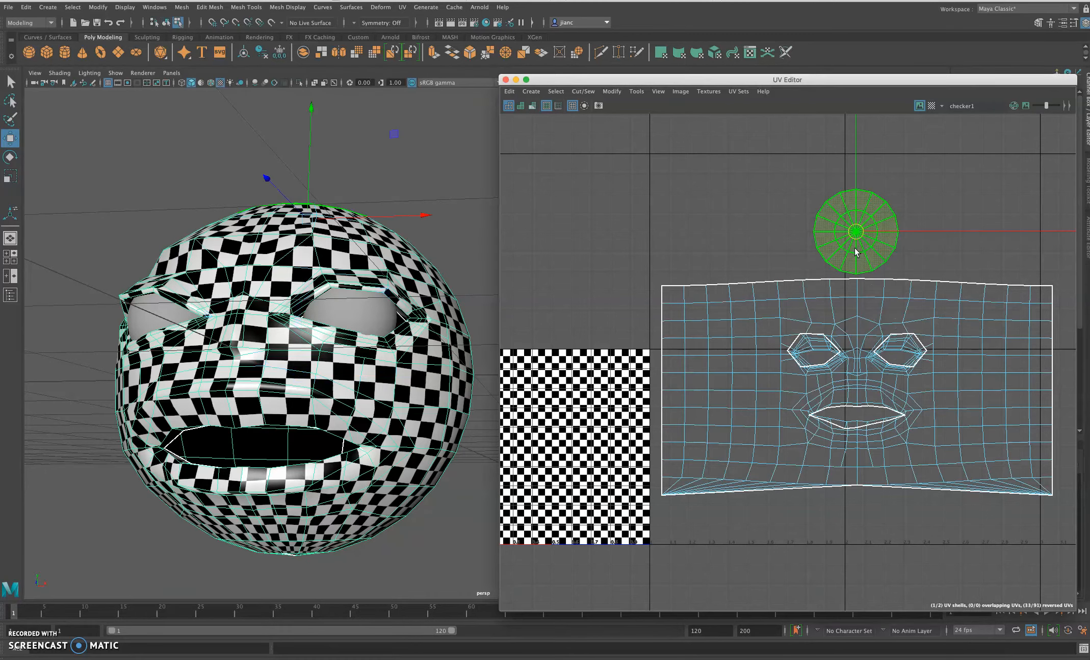
pyautogui.press('r')
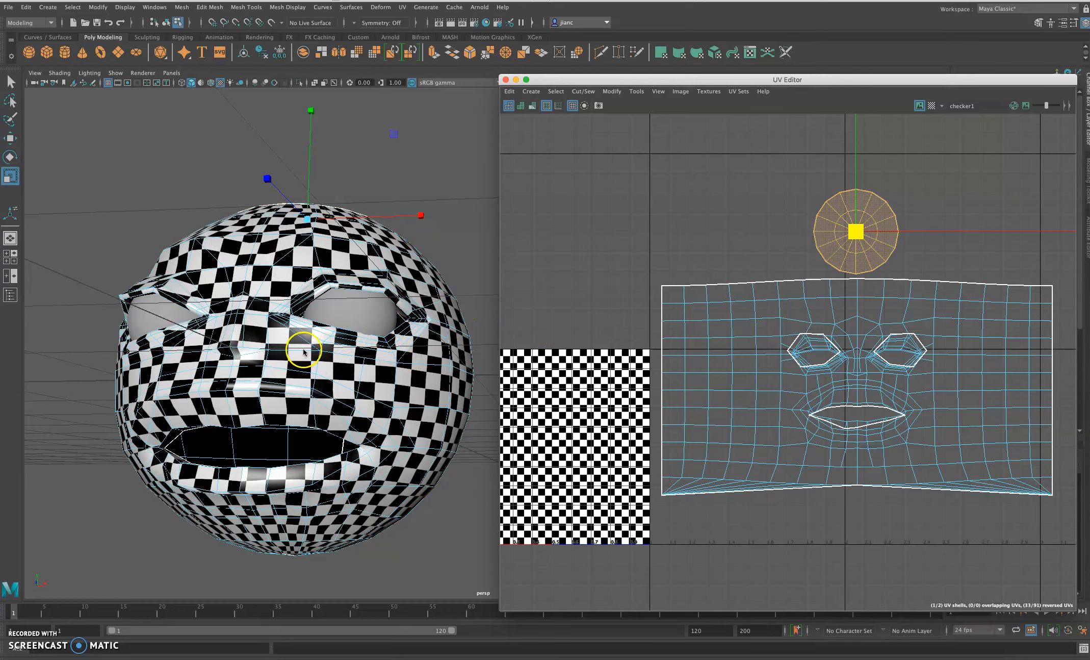
pyautogui.keyDown('alt'); pyautogui.moveTo(304, 351); pyautogui.dragTo(308, 423); pyautogui.keyUp('alt')
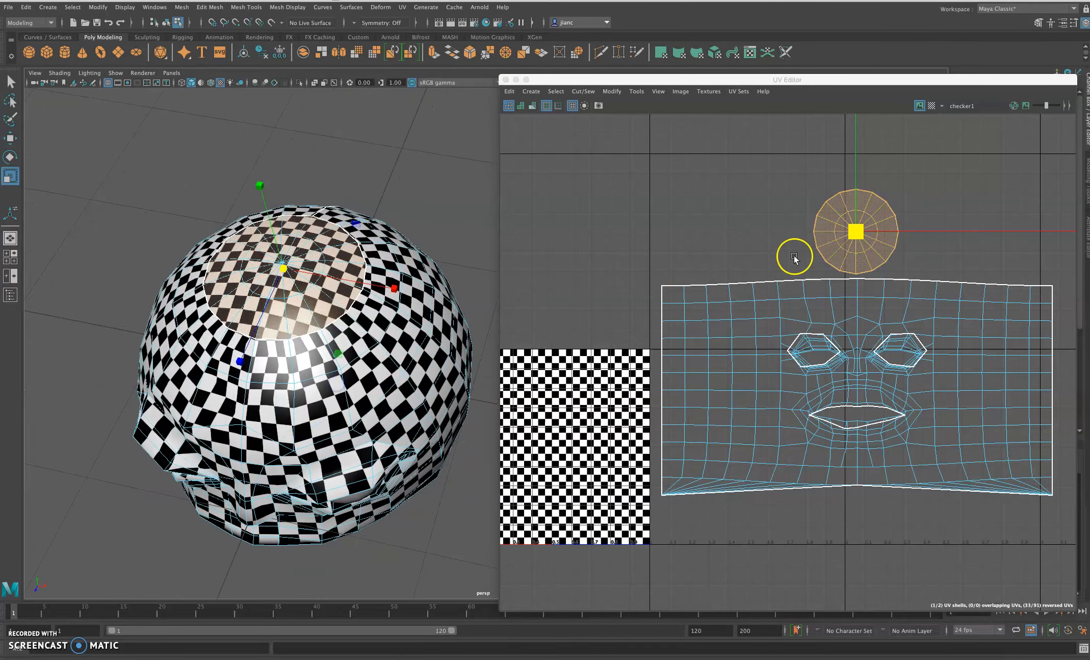
pyautogui.moveTo(856, 231); pyautogui.dragTo(943, 237)
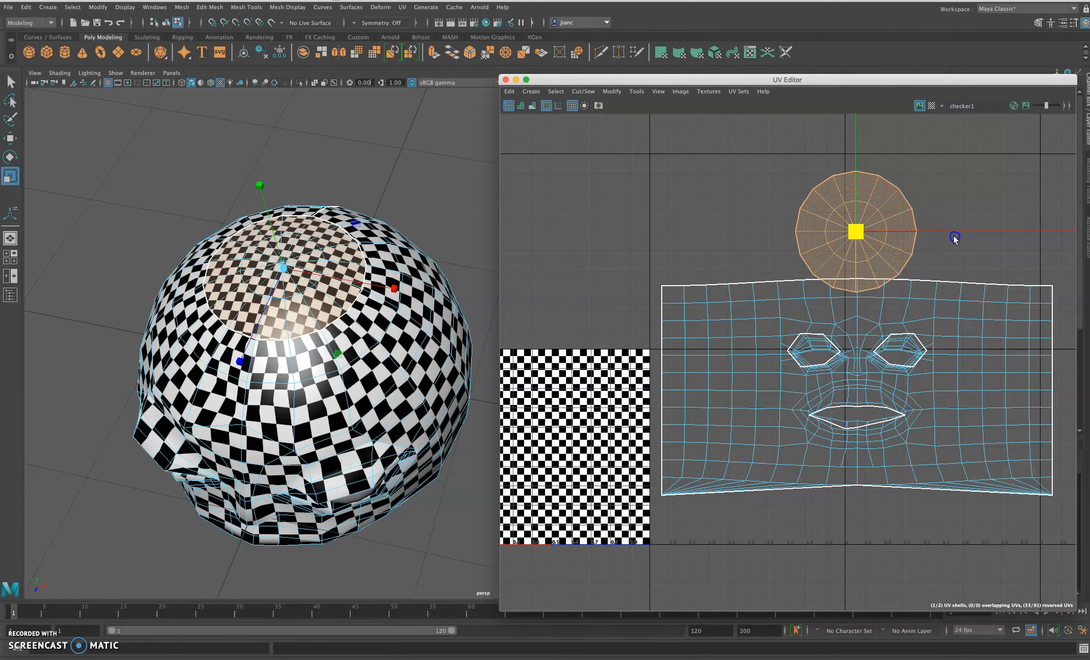
# - Move the enlarged circular shell up until it clears the face shell's upper edge, and deselect it
pyautogui.press('w')
pyautogui.moveTo(857, 234); pyautogui.dragTo(856, 217)
pyautogui.click(857, 282)
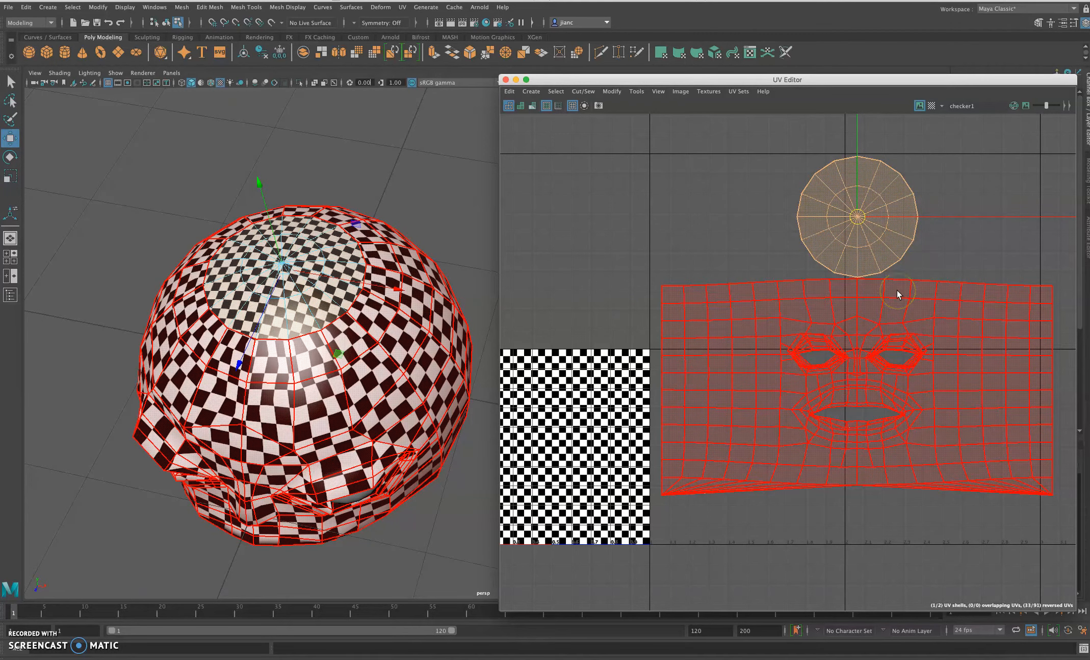
pyautogui.click(935, 256)
# - Select both UV shells together, move them onto the checker texture tile and scale them down uniformly to its width
pyautogui.keyDown('alt'); pyautogui.moveTo(930, 340); pyautogui.dragTo(778, 365, button='right'); pyautogui.keyUp('alt')
pyautogui.keyDown('alt'); pyautogui.moveTo(855, 356); pyautogui.dragTo(860, 330, button='middle'); pyautogui.keyUp('alt')
pyautogui.click(891, 251)
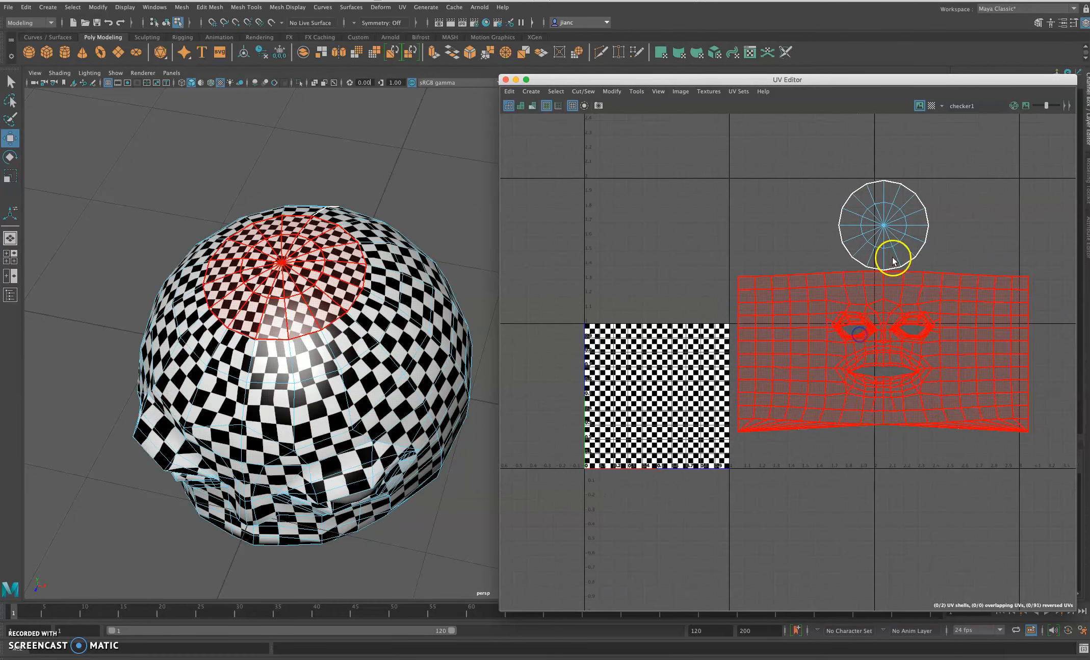
pyautogui.rightClick(892, 258)
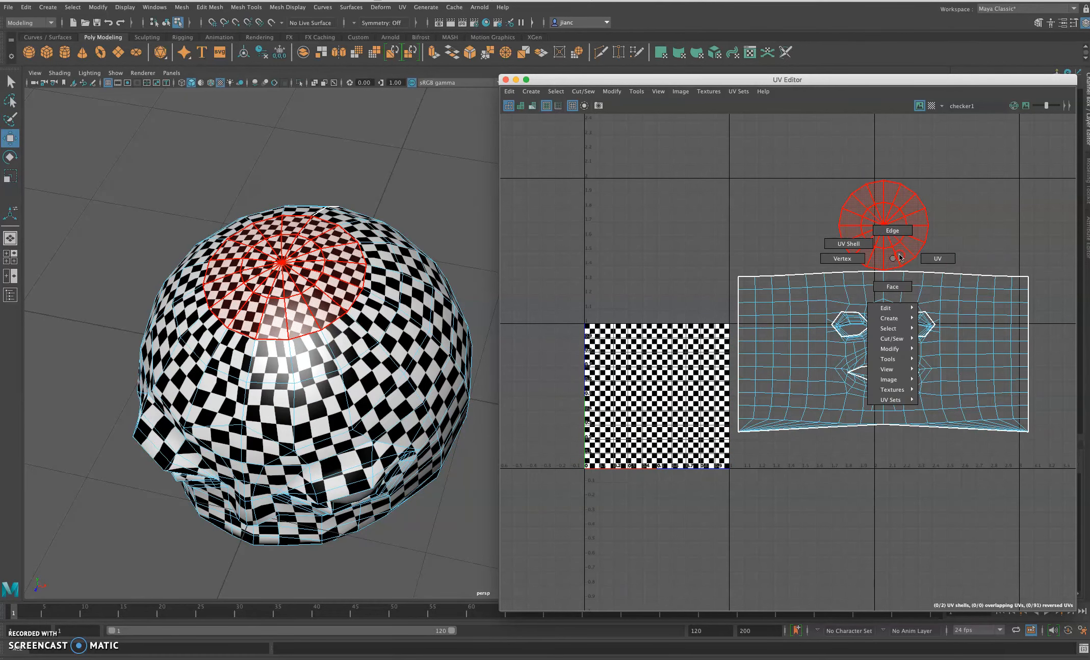
pyautogui.click(863, 247)
pyautogui.moveTo(949, 226); pyautogui.dragTo(862, 343)
pyautogui.moveTo(884, 306); pyautogui.dragTo(539, 399)
pyautogui.press('r')
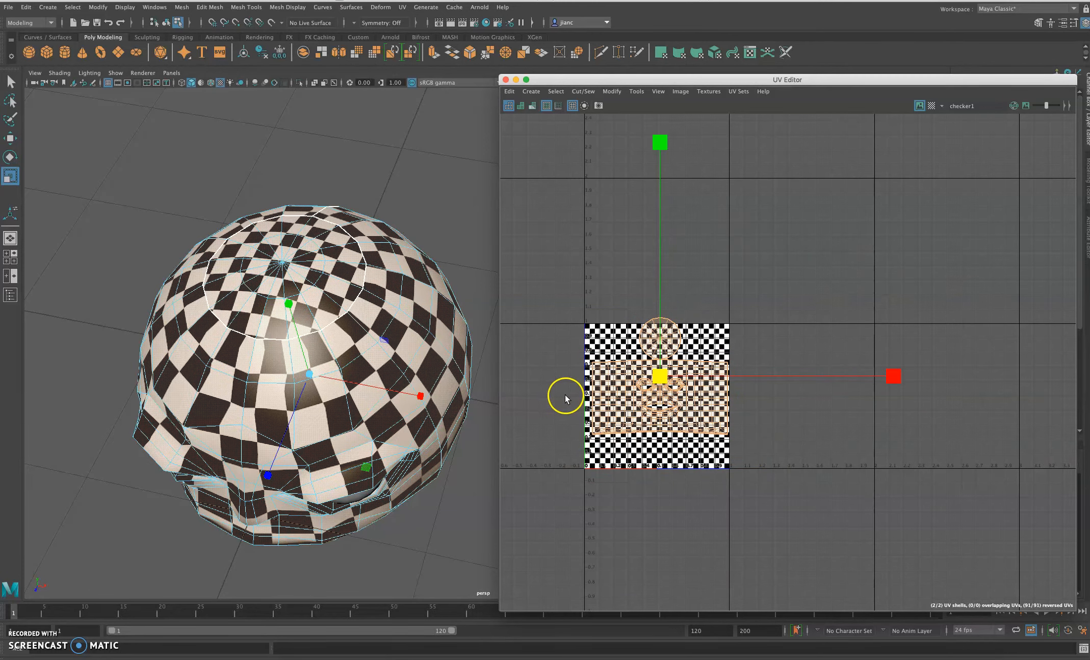
# - Move both shells slightly down so they lie fully inside the texture tile, and return the head to object mode
pyautogui.press('w')
pyautogui.moveTo(661, 377); pyautogui.dragTo(659, 389)
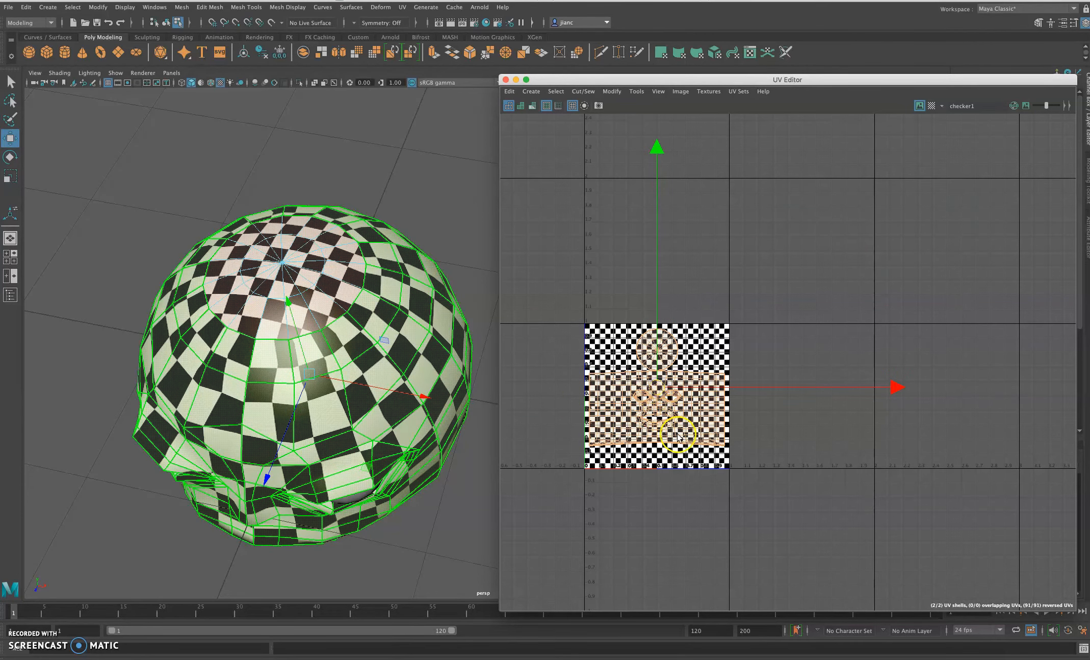
pyautogui.click(827, 444)
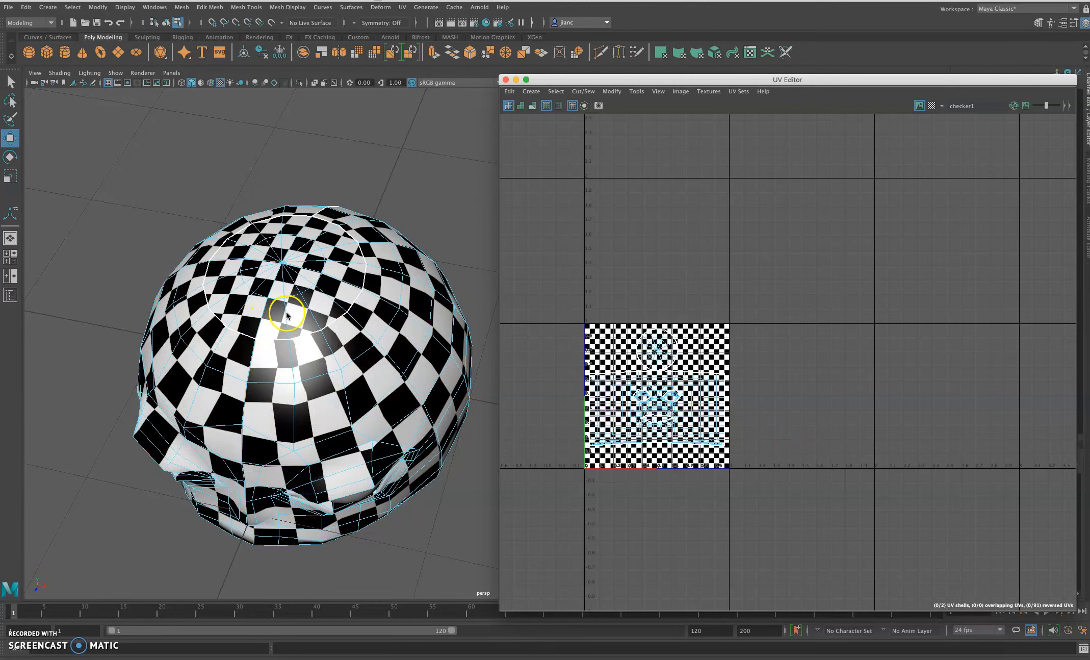
pyautogui.moveTo(287, 314); pyautogui.dragTo(322, 305, button='right')
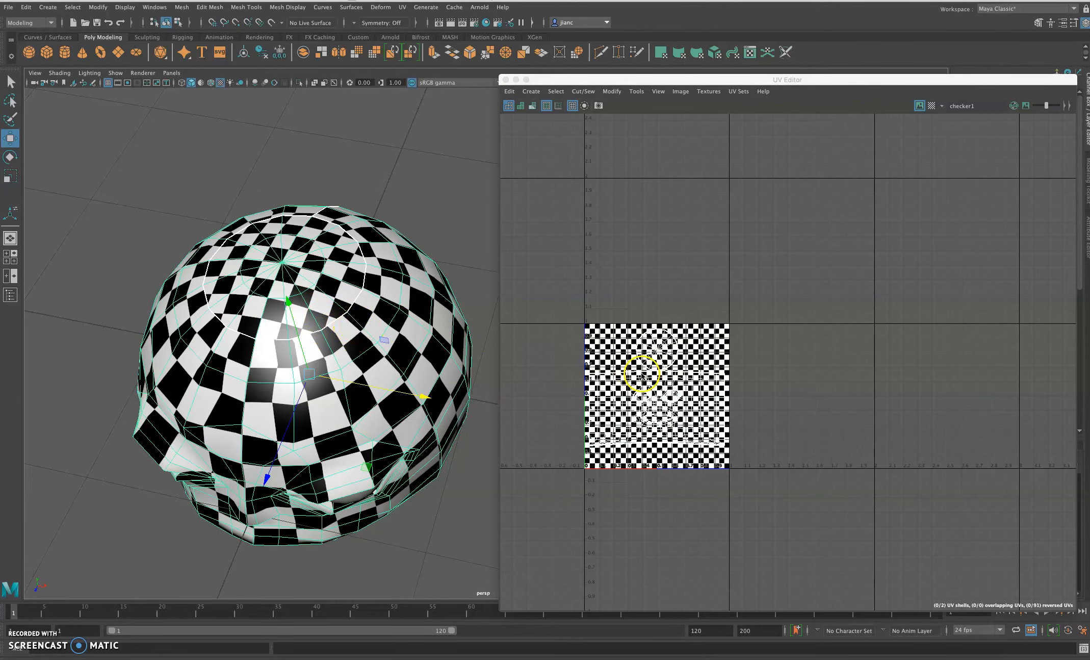
# - Open the UV Snapshot options for the head's UV layout and open the Size X value for editing
pyautogui.scroll(4, 796, 389)
pyautogui.keyDown('alt'); pyautogui.moveTo(844, 418); pyautogui.dragTo(888, 410, button='middle'); pyautogui.keyUp('alt')
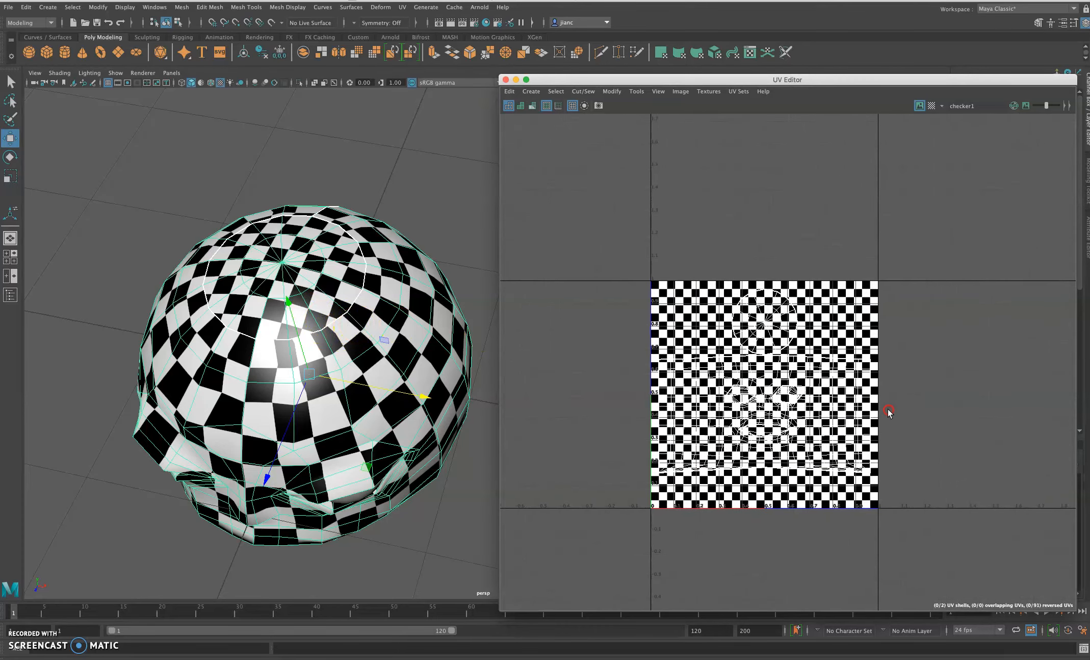
pyautogui.keyDown('alt'); pyautogui.moveTo(828, 408); pyautogui.dragTo(825, 457, button='right'); pyautogui.keyUp('alt')
pyautogui.keyDown('alt'); pyautogui.moveTo(694, 452); pyautogui.dragTo(774, 440, button='right'); pyautogui.keyUp('alt')
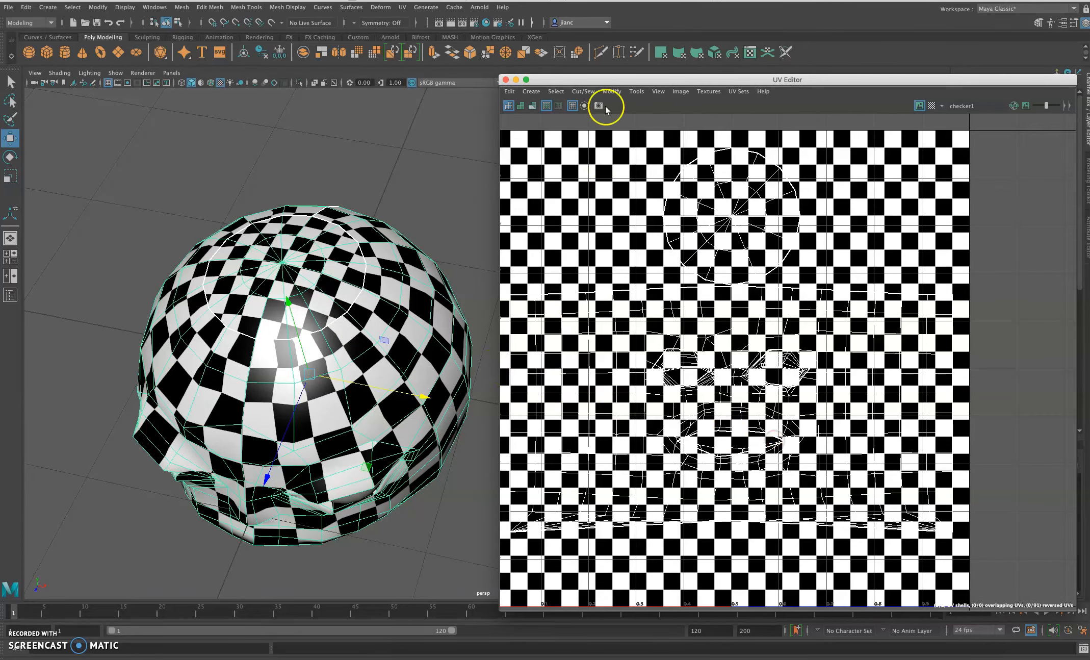
pyautogui.click(680, 92)
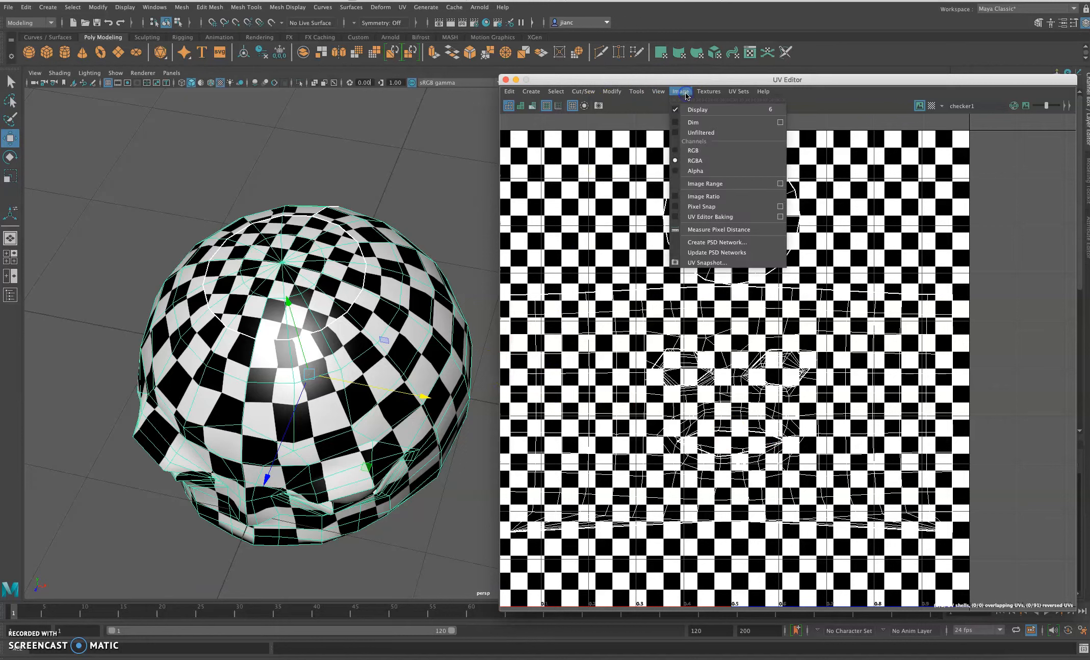
pyautogui.click(706, 264)
pyautogui.moveTo(805, 114); pyautogui.dragTo(645, 122)
pyautogui.click(657, 188)
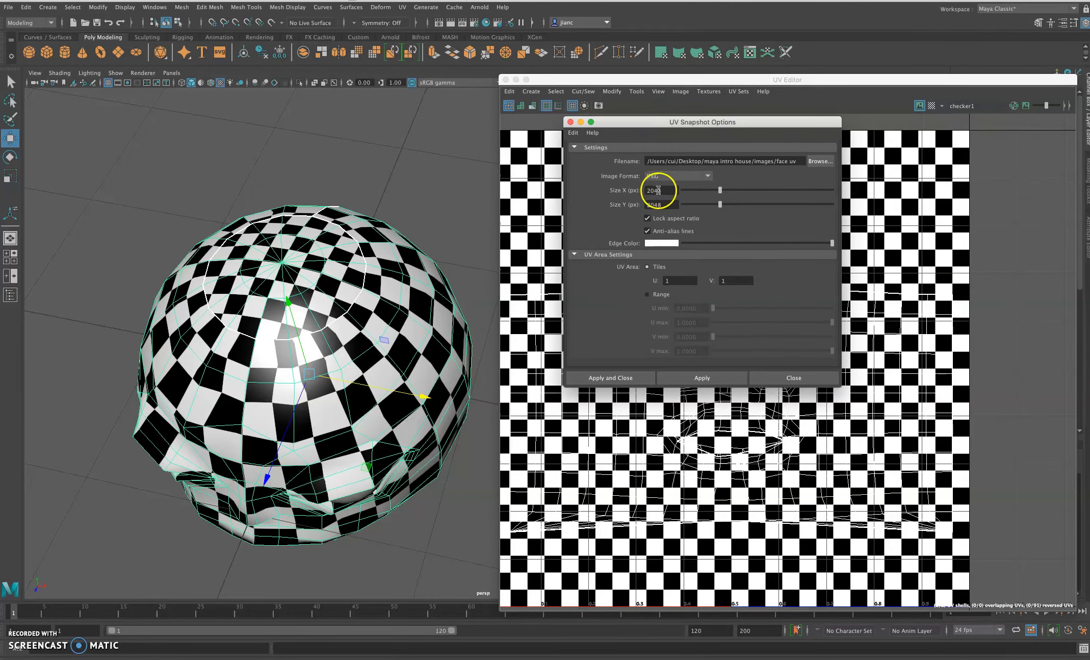
pyautogui.click(658, 188)
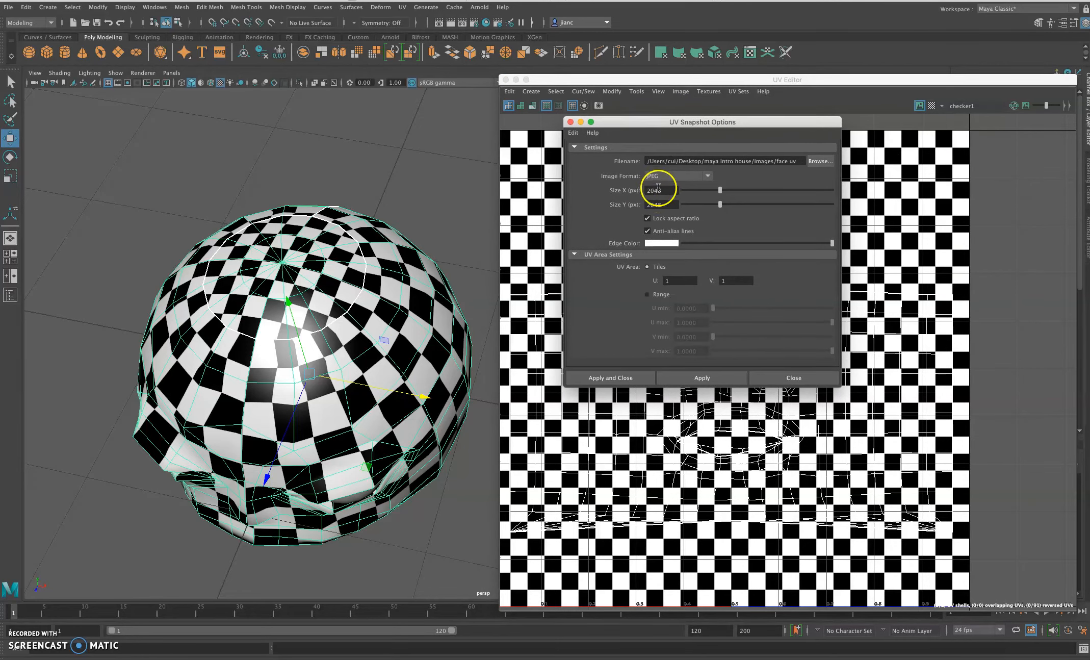